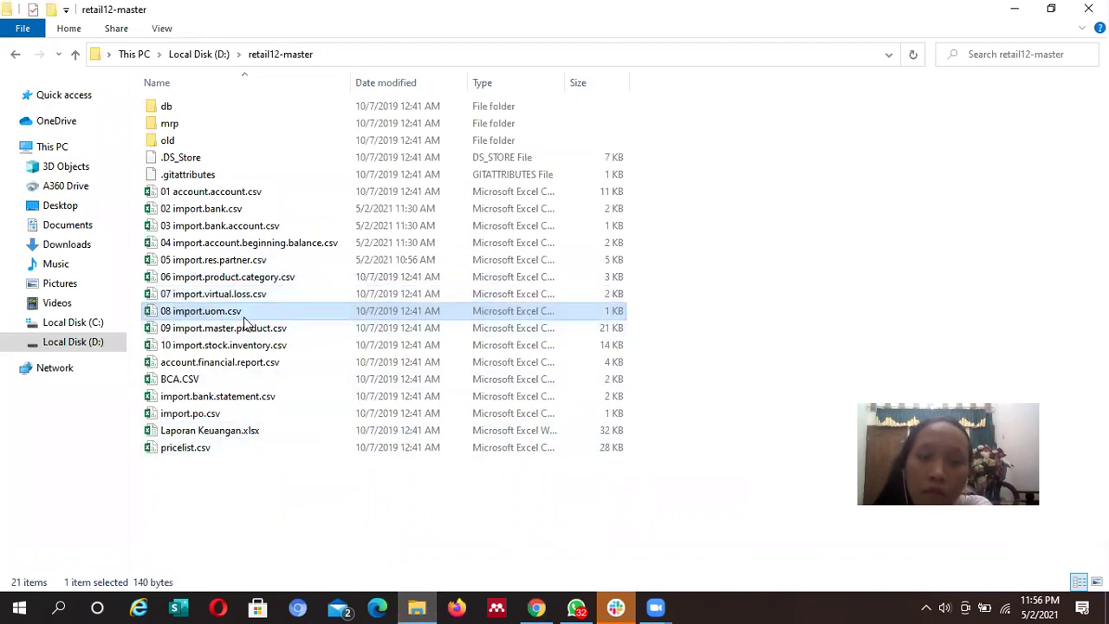
Switch to Odoo in Chrome and check the Inventory configuration options for a units of measure entry
click(536, 607)
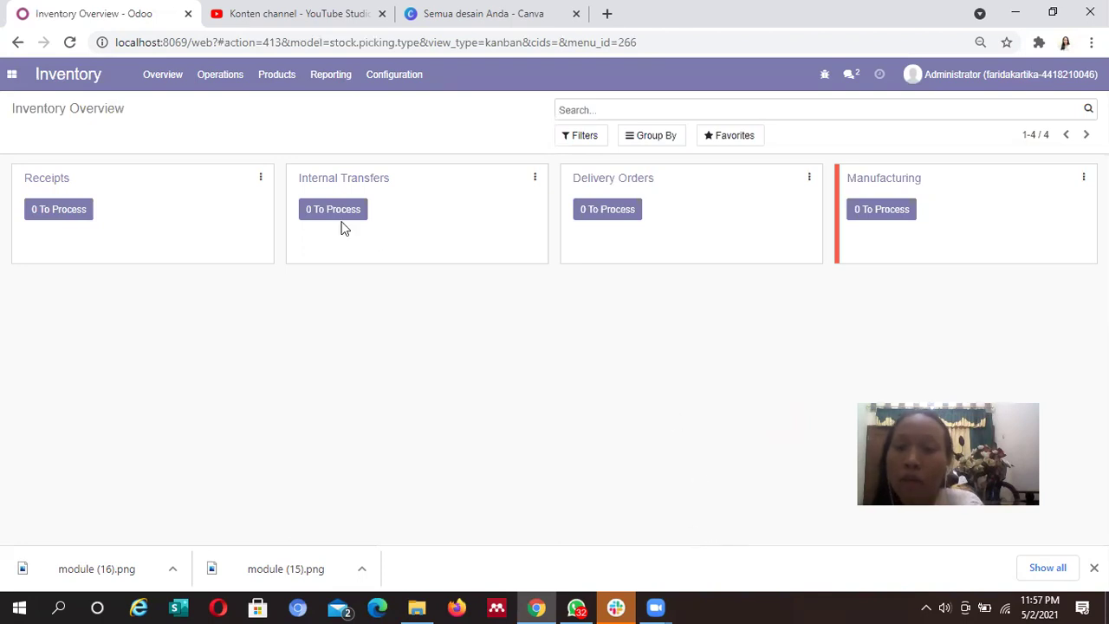
click(12, 76)
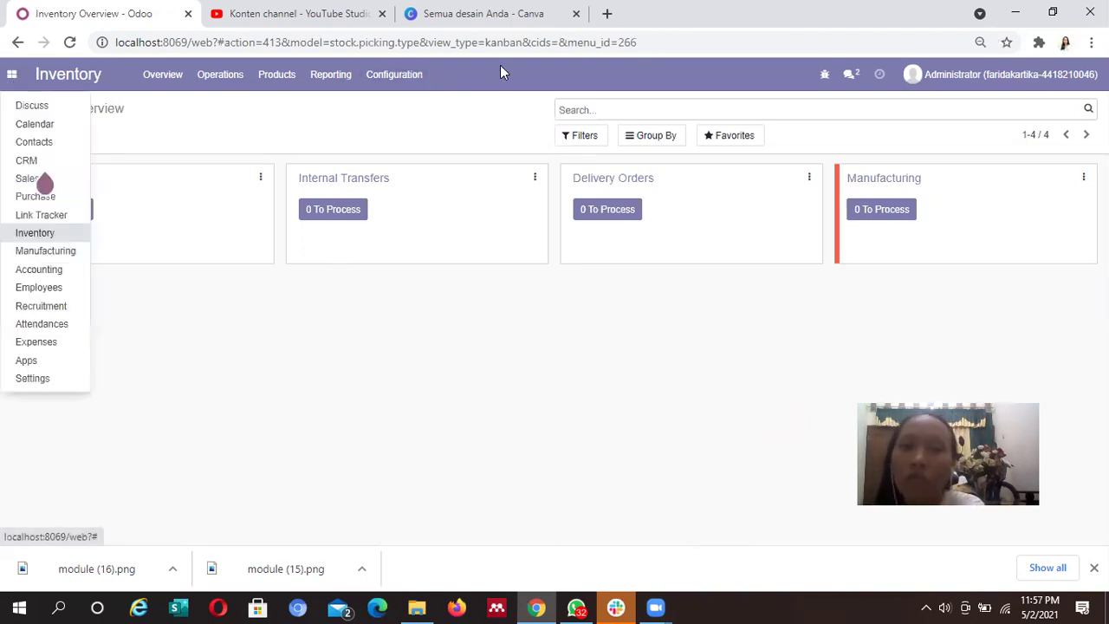
click(374, 90)
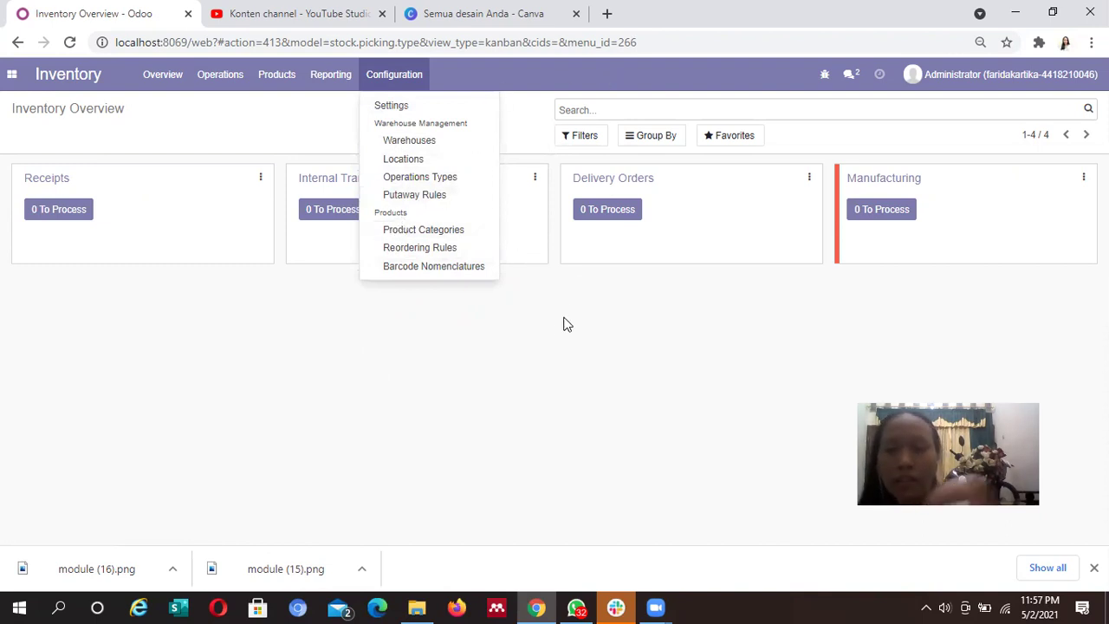
Go to the general Settings and open the Administrator user's record from the managed users
click(11, 75)
click(48, 378)
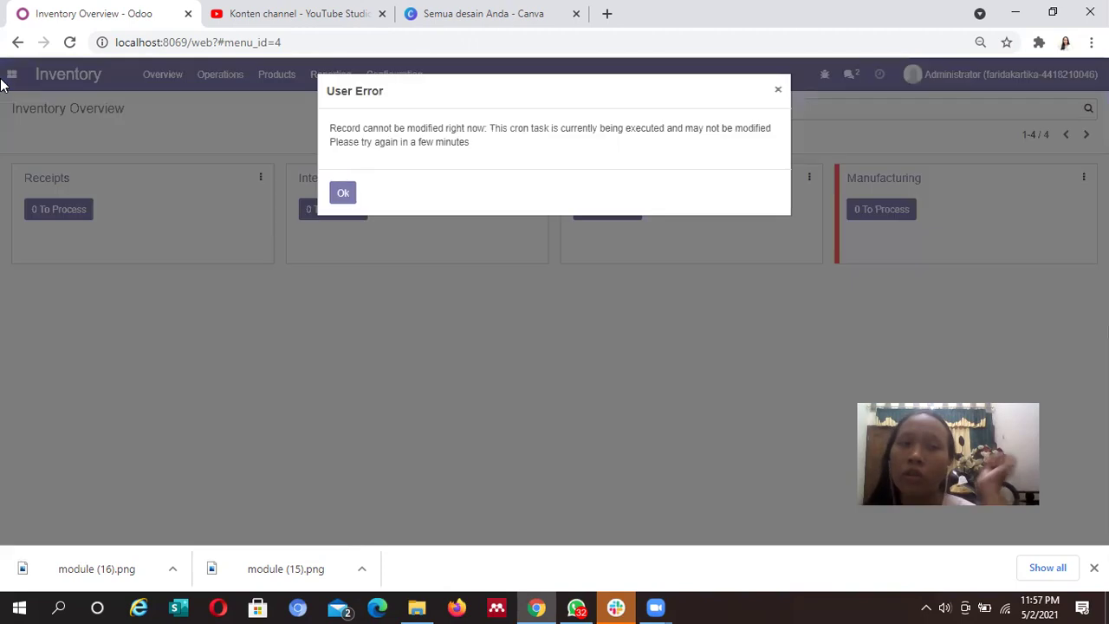
click(341, 192)
click(12, 74)
click(45, 380)
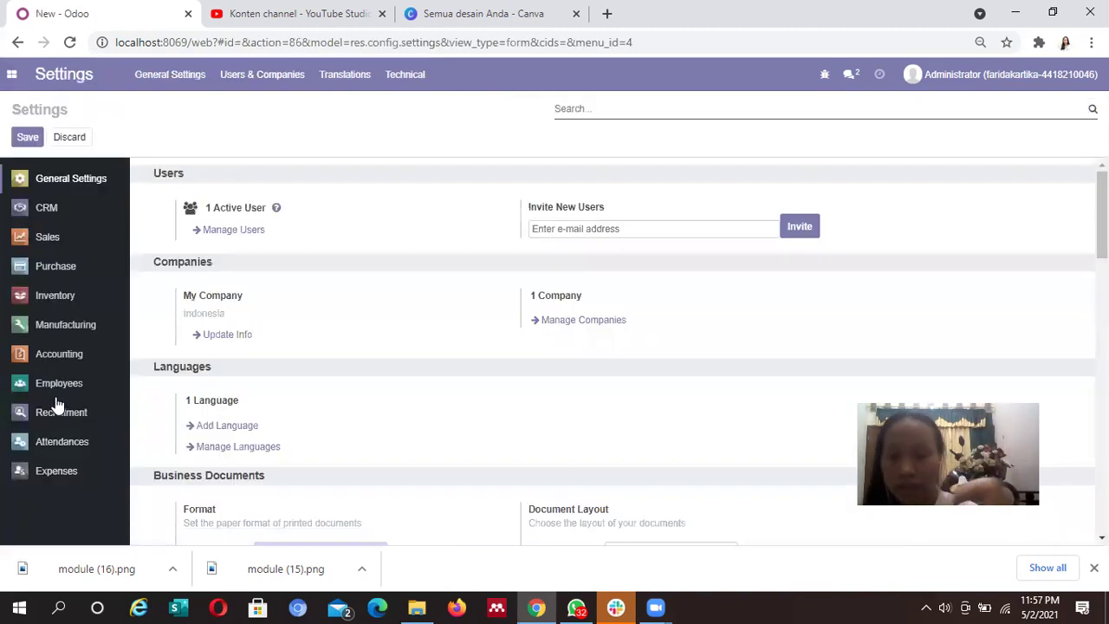
scroll(1080, 233, down, 1)
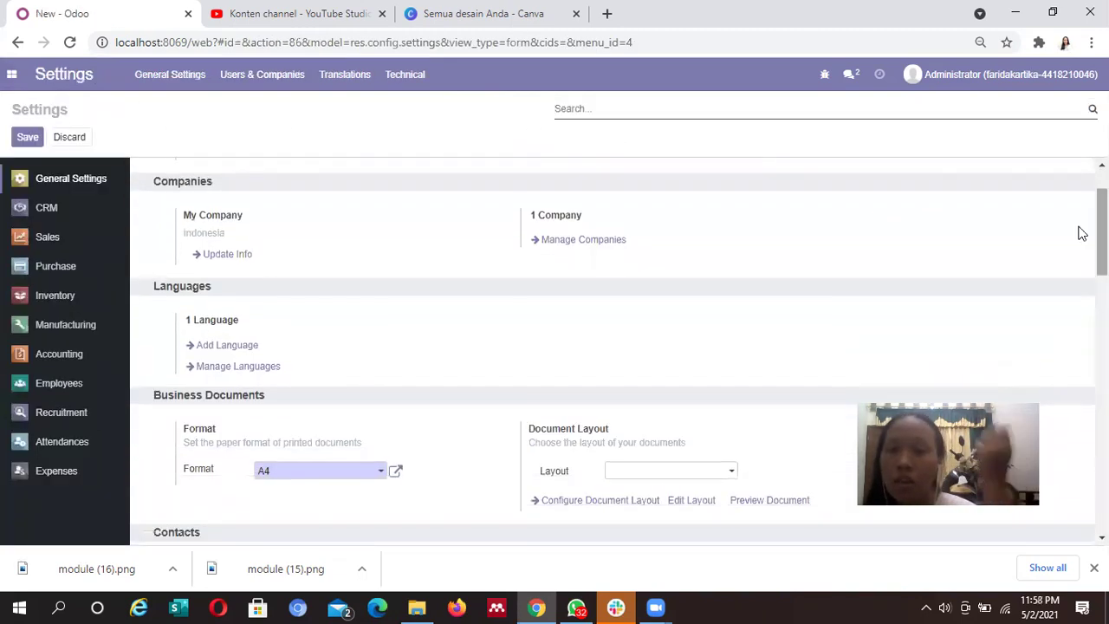
scroll(363, 221, up, 1)
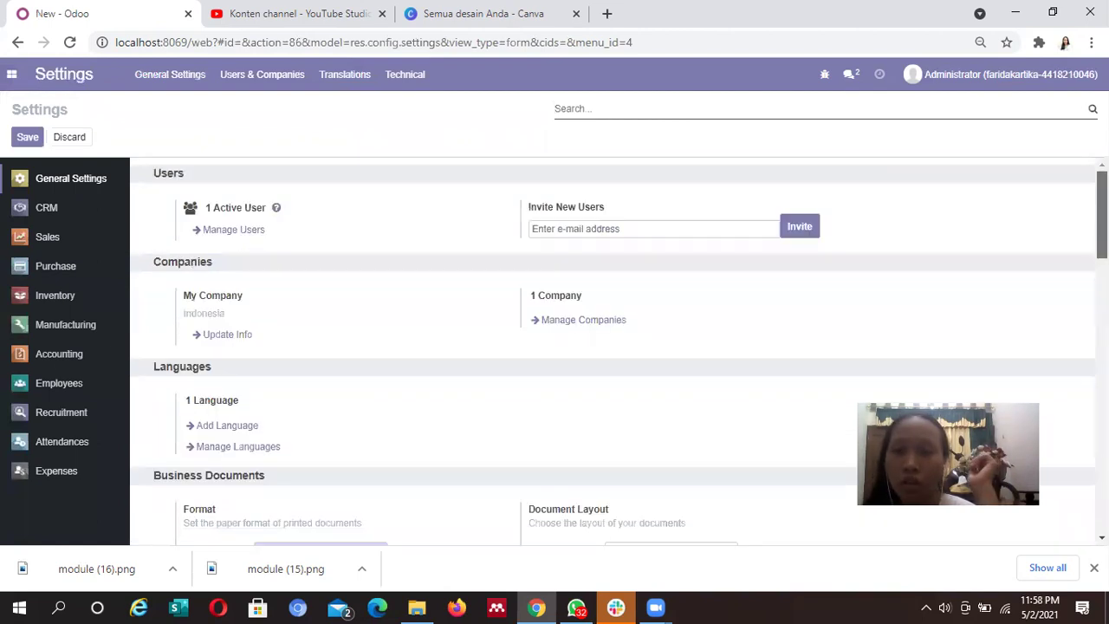
click(227, 232)
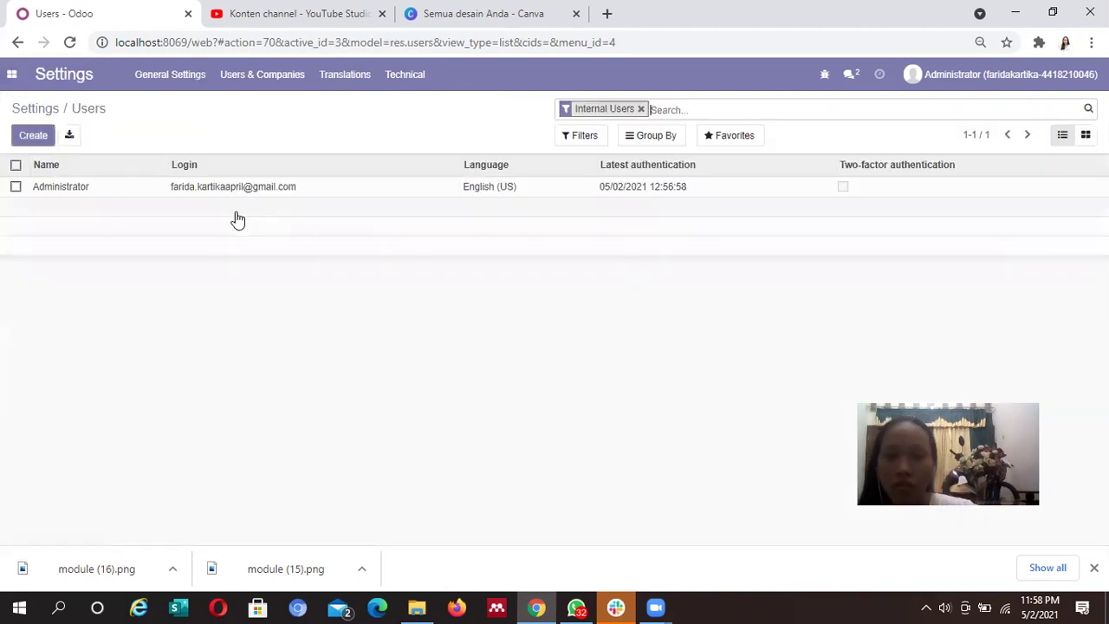
click(338, 195)
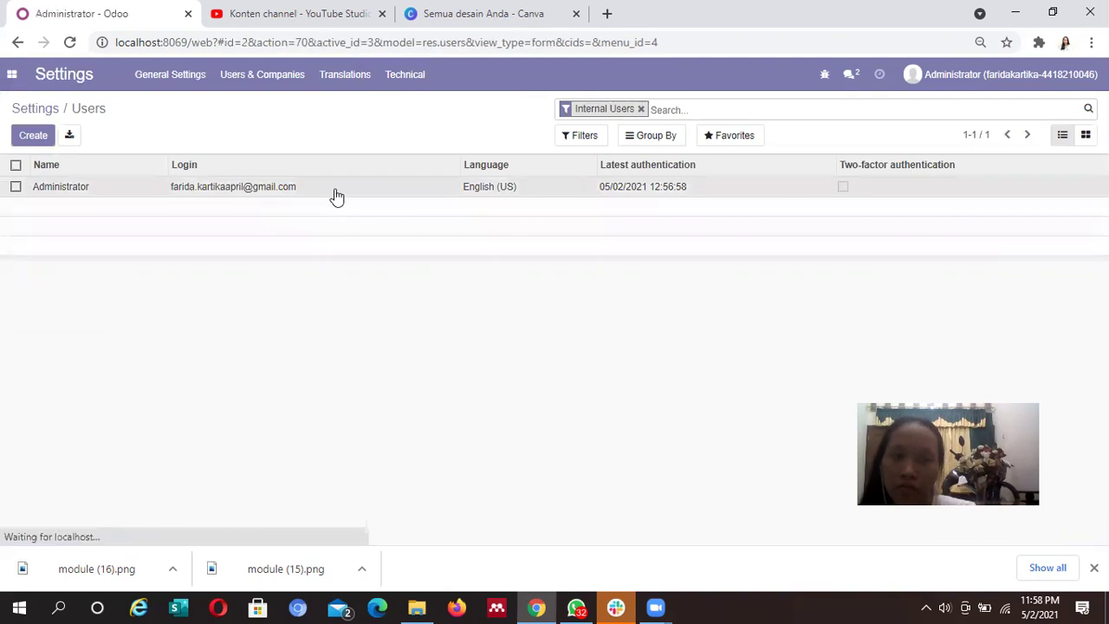
Enable the technical right Manage Multiple Units of Measure for the Administrator user and save the record
scroll(70, 196, down, 10)
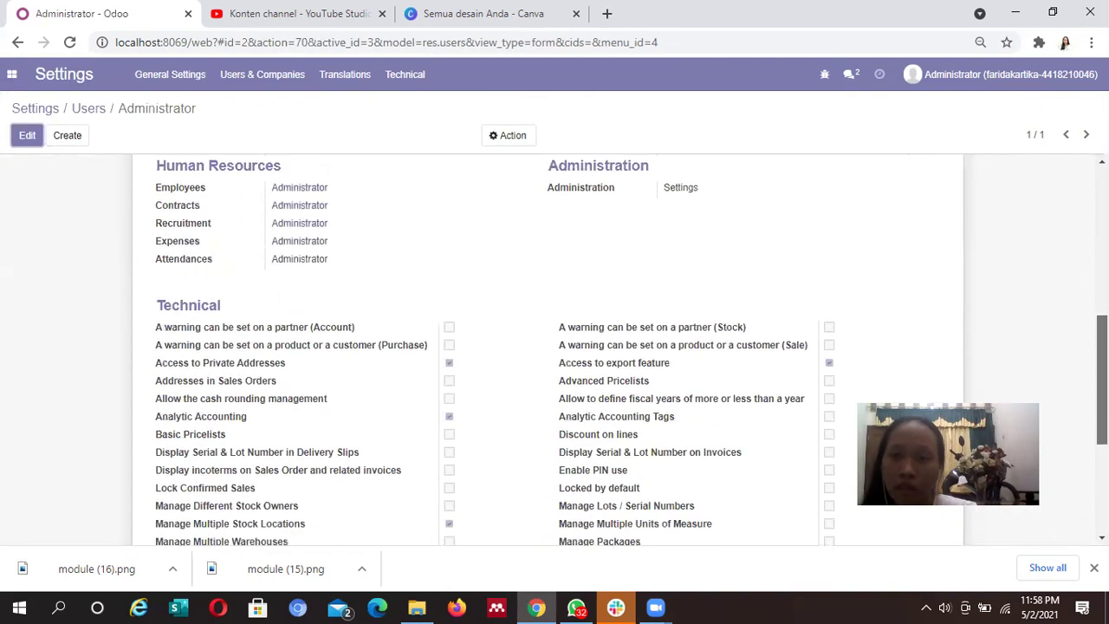
scroll(70, 196, up, 10)
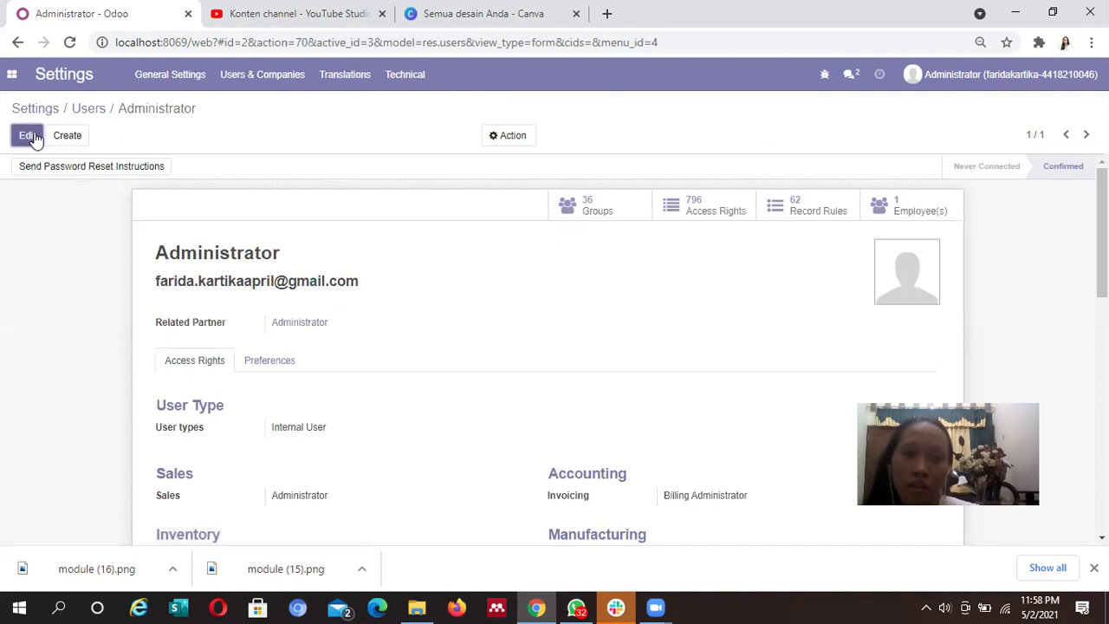
scroll(1102, 259, down, 3)
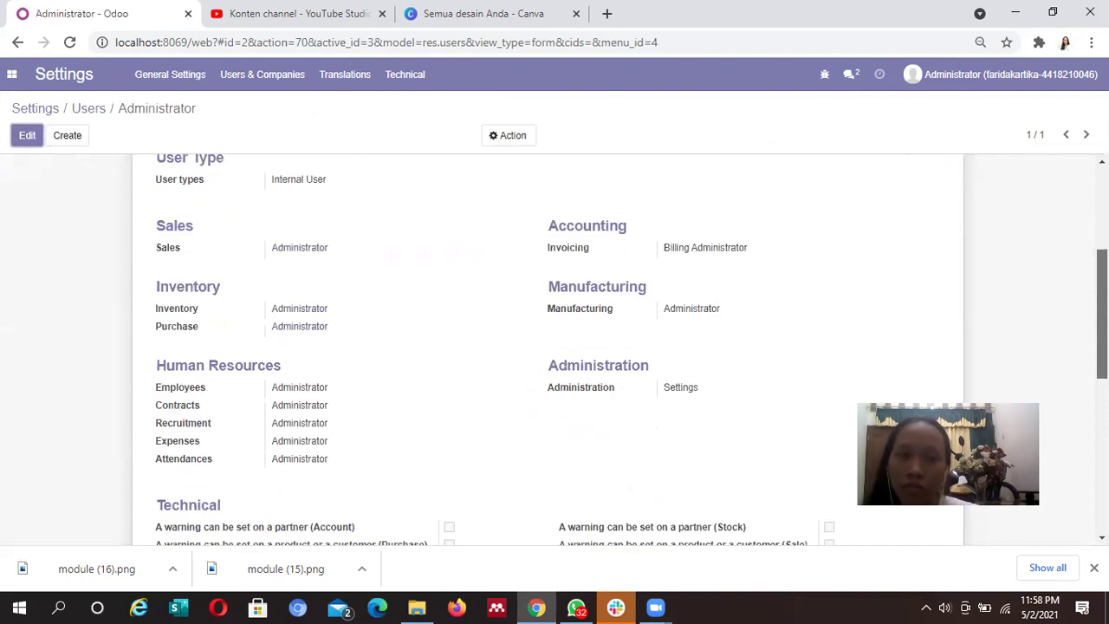
scroll(548, 346, up, 3)
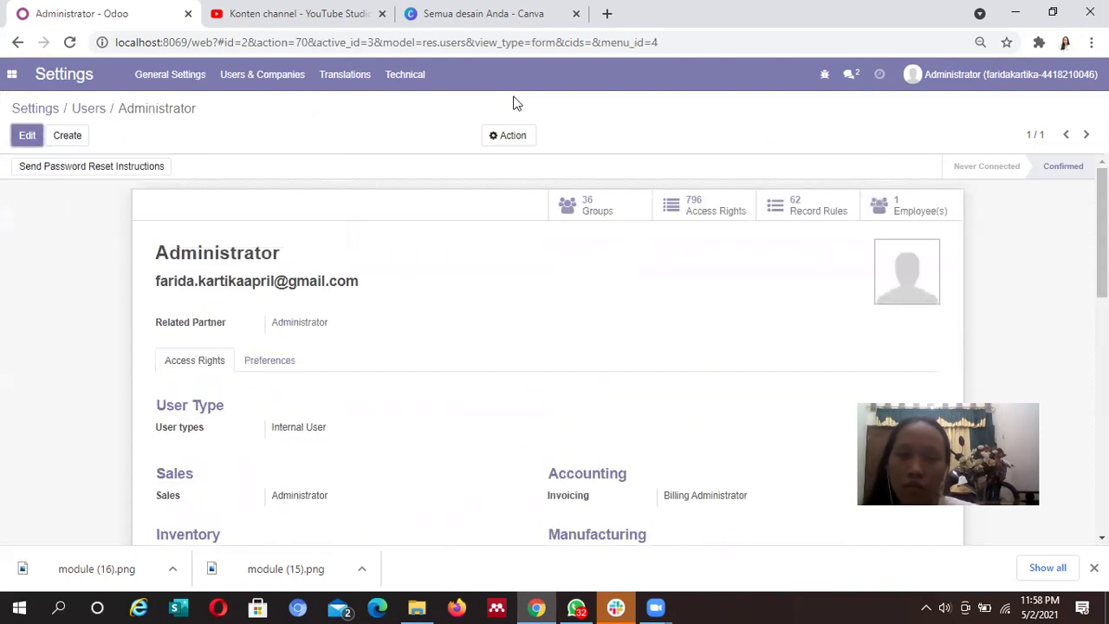
click(26, 137)
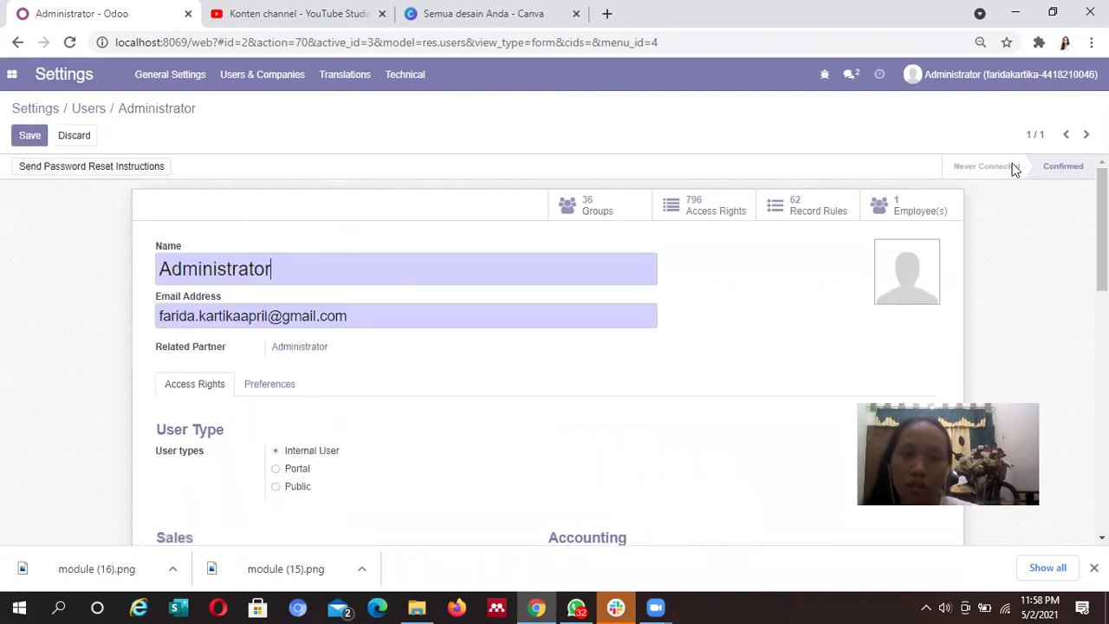
drag(1101, 231, 1073, 454)
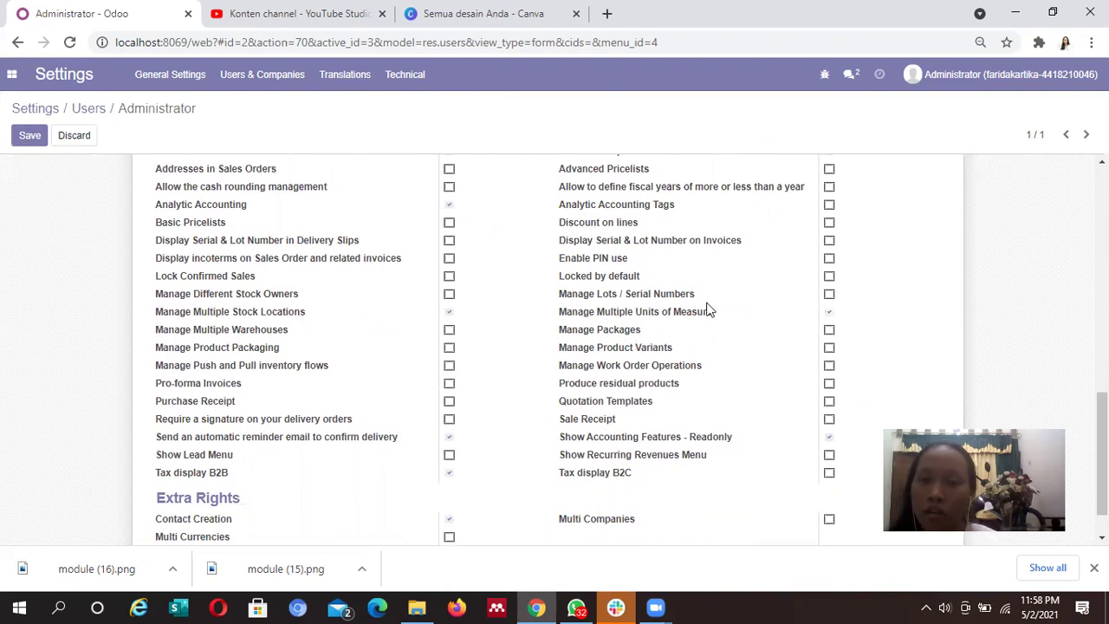
drag(1102, 454, 1102, 232)
click(25, 136)
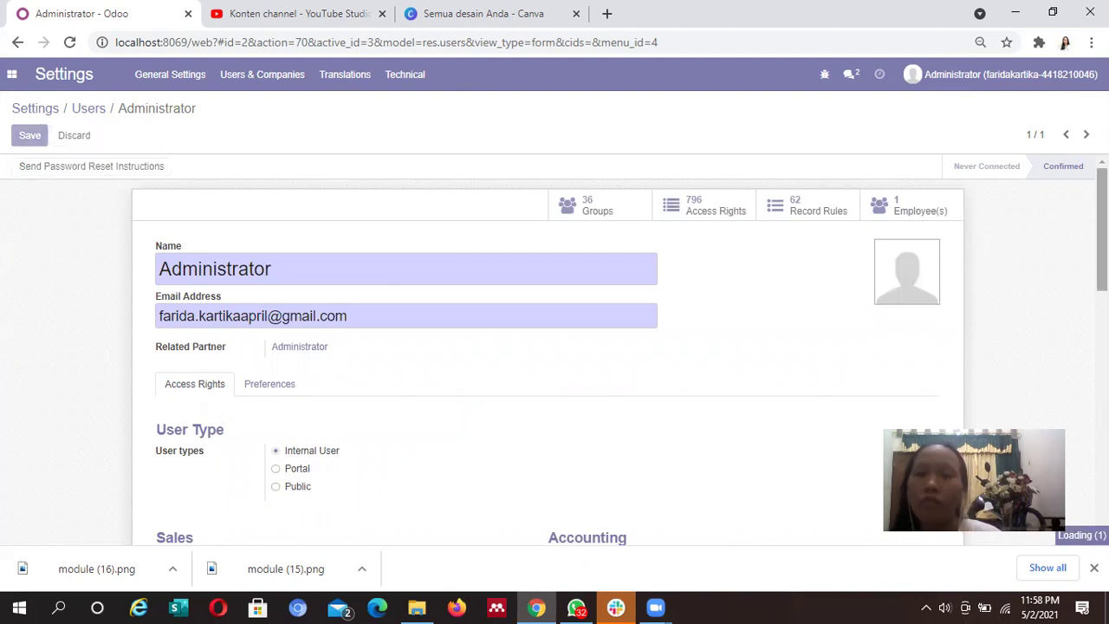
scroll(791, 204, down, 15)
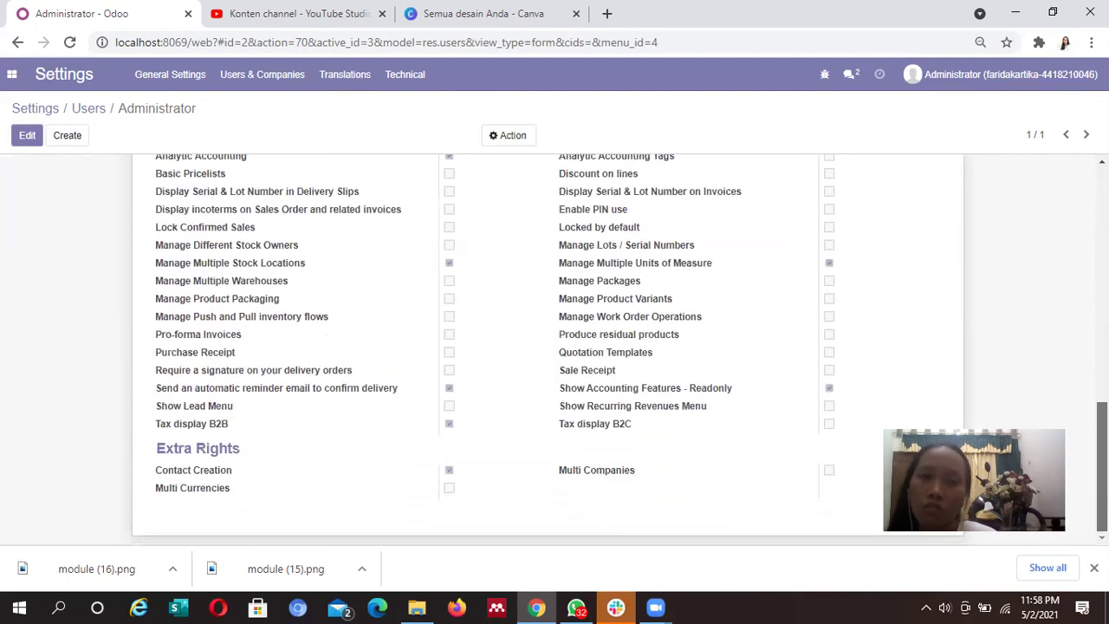
scroll(790, 203, up, 12)
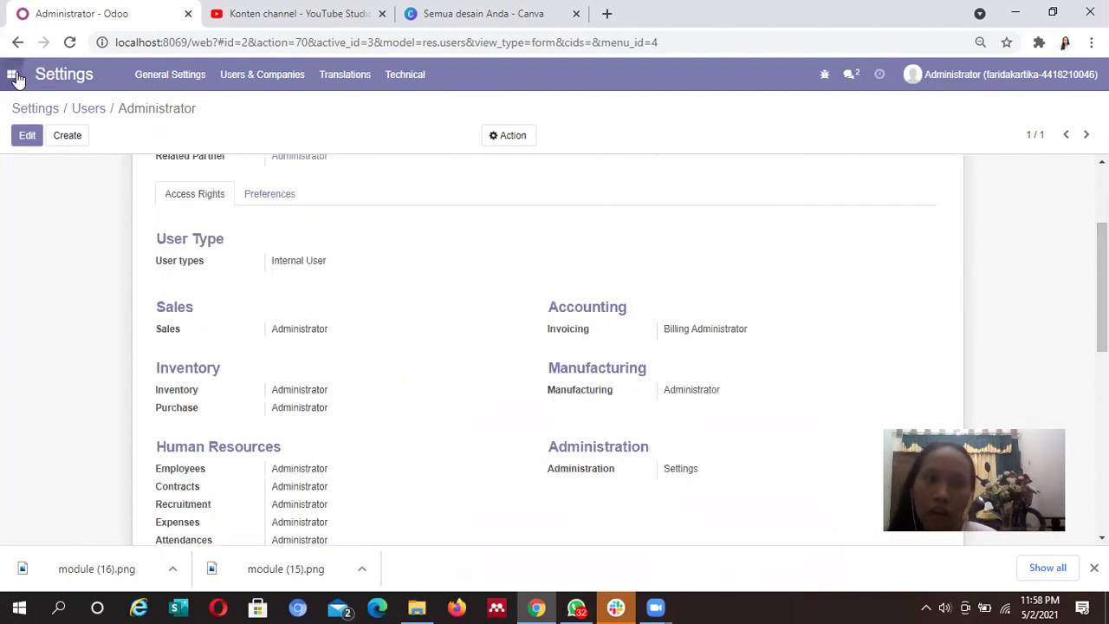
Enable Units of Measure under Products in the Inventory settings and save the settings
click(13, 73)
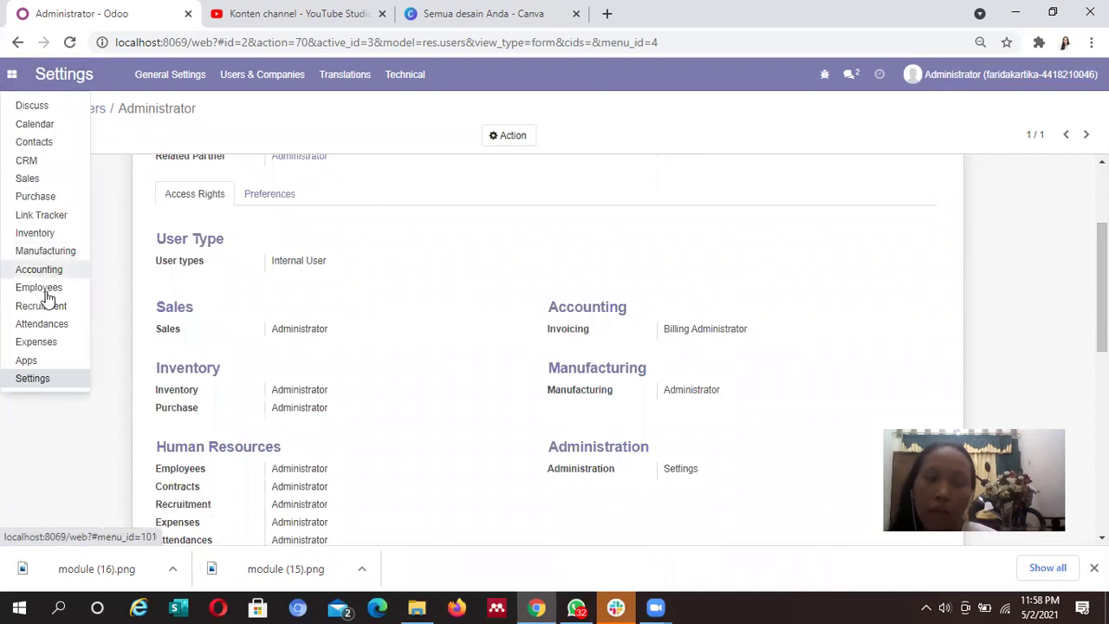
click(62, 234)
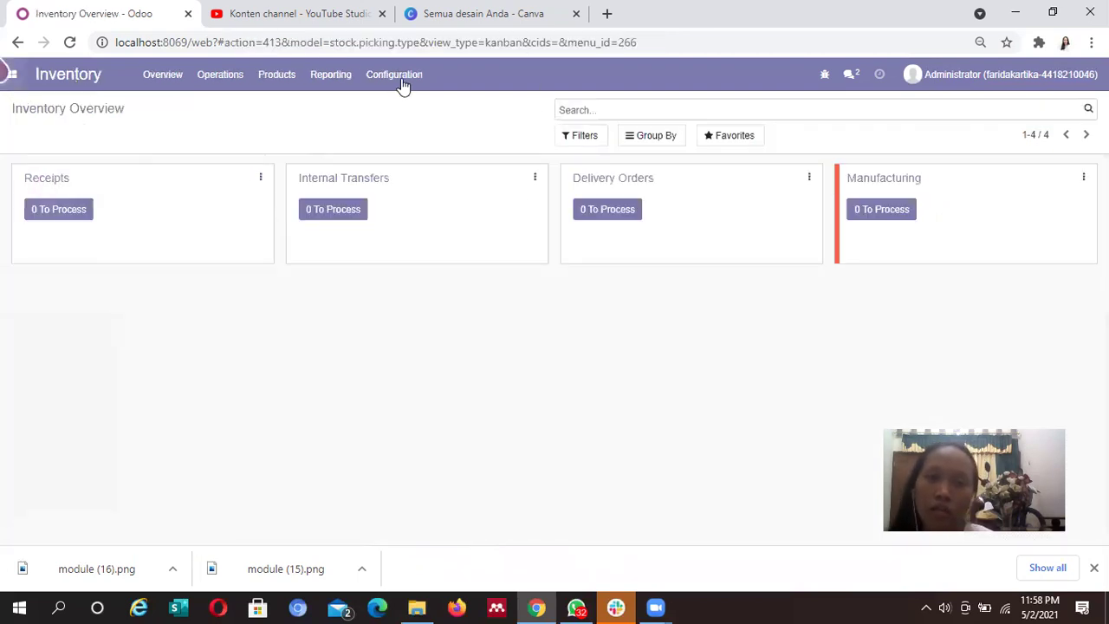
click(402, 82)
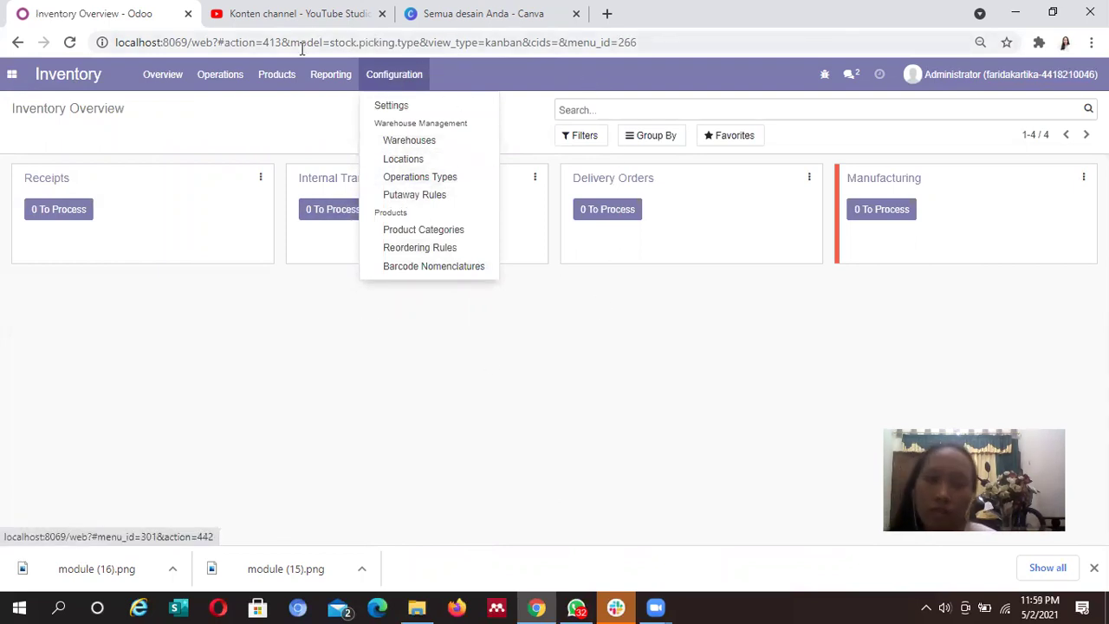
click(388, 107)
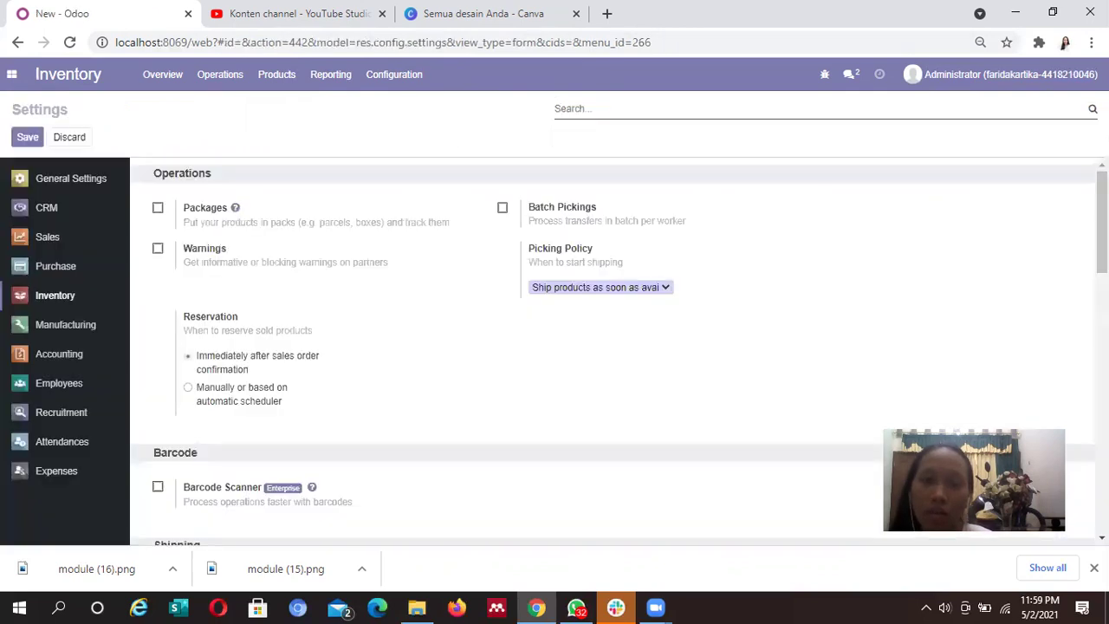
drag(1103, 248, 1103, 431)
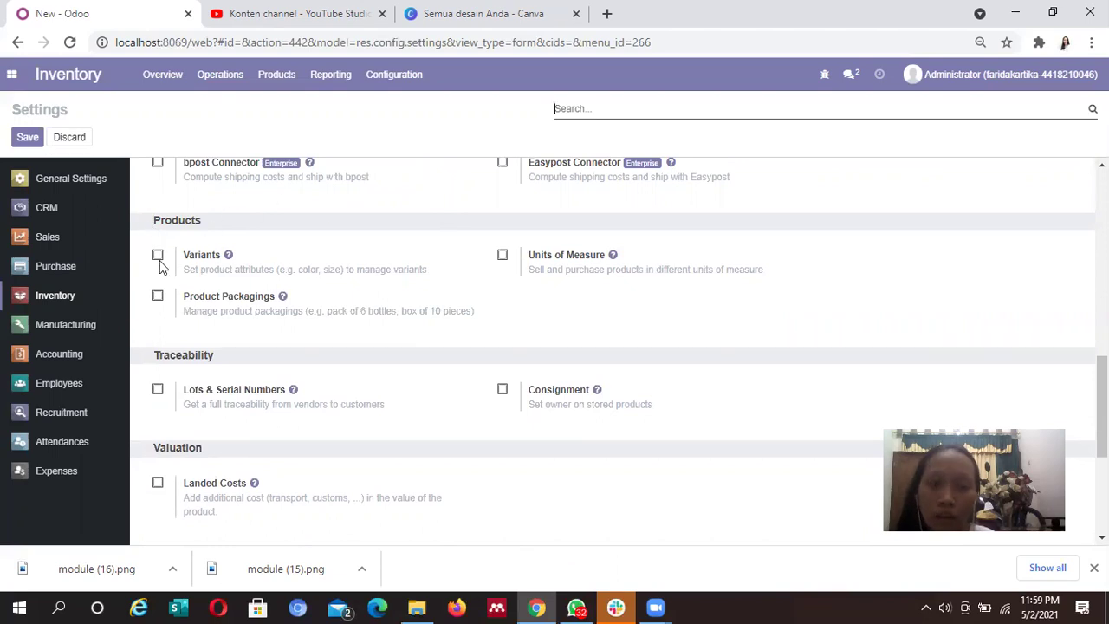
click(528, 257)
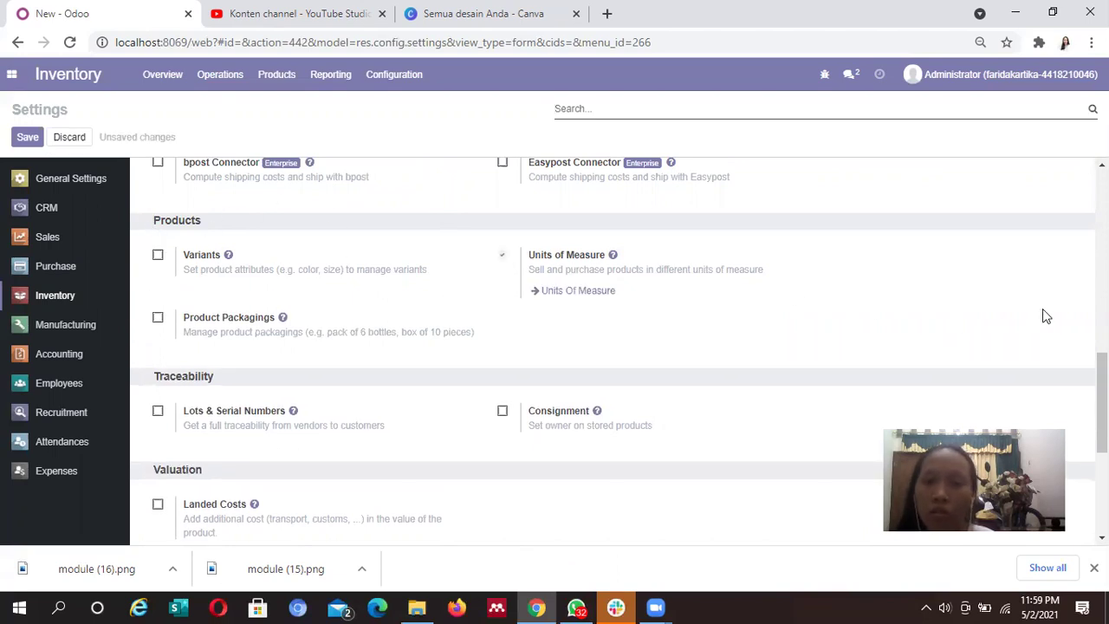
scroll(607, 346, up, 4)
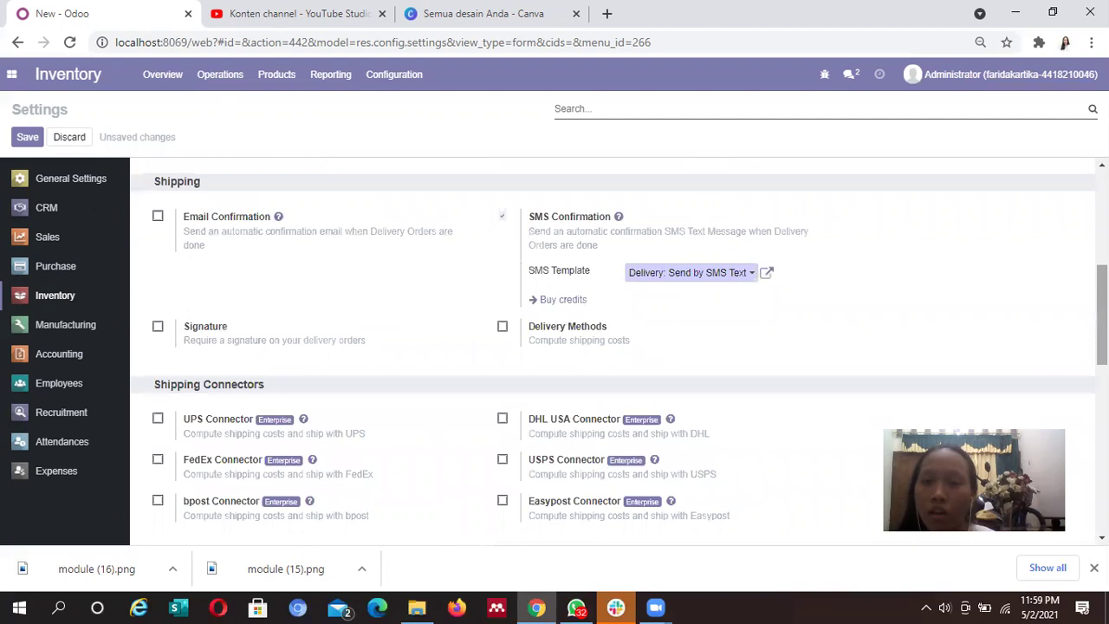
scroll(607, 347, up, 4)
click(24, 137)
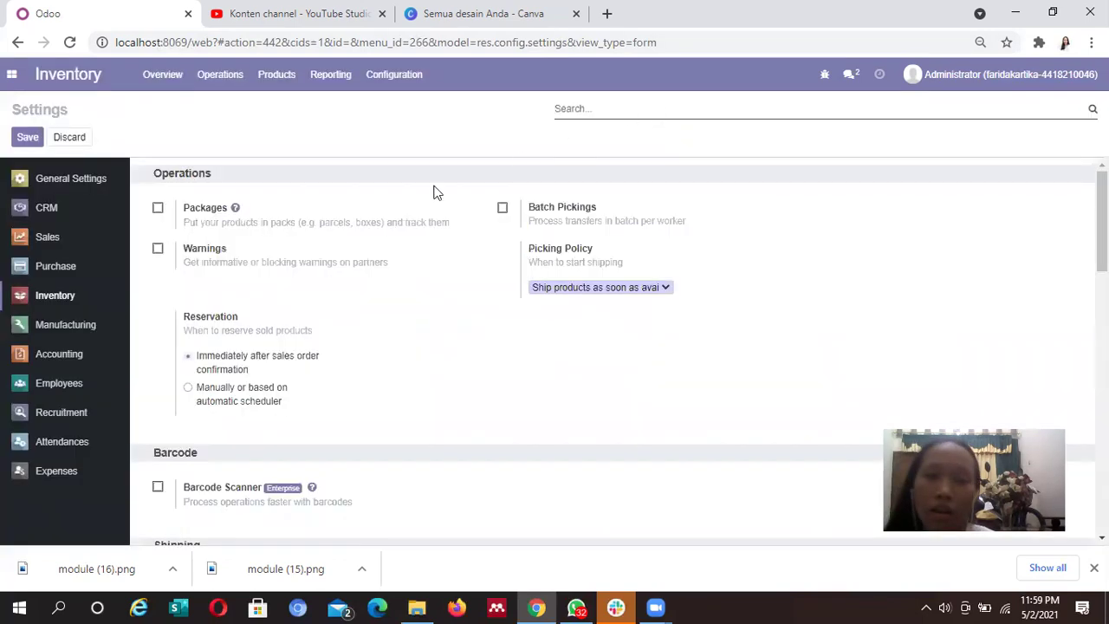
Open the Inventory UoM list and start importing records into it
click(395, 80)
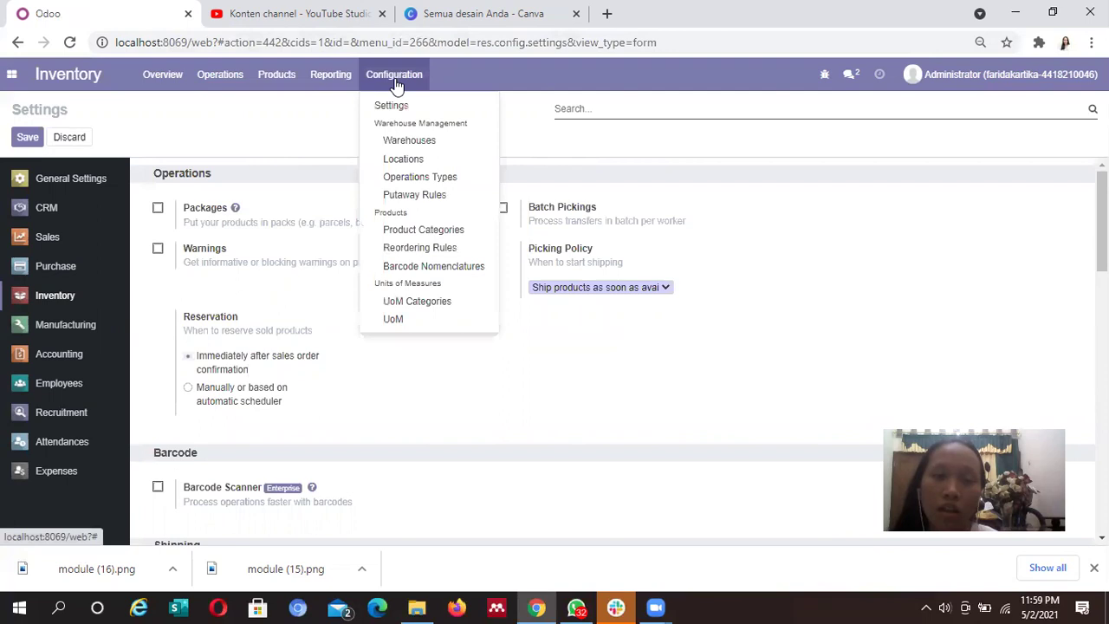
click(405, 324)
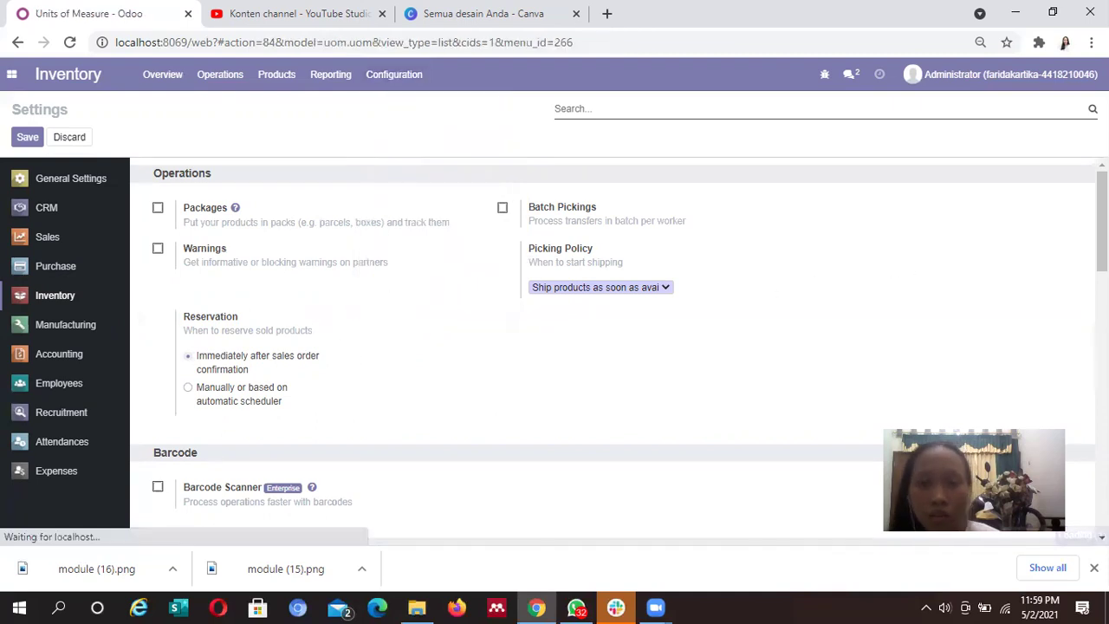
mouse_move(1102, 286)
mouse_down()
mouse_move(1103, 351)
mouse_move(1103, 283)
mouse_up()
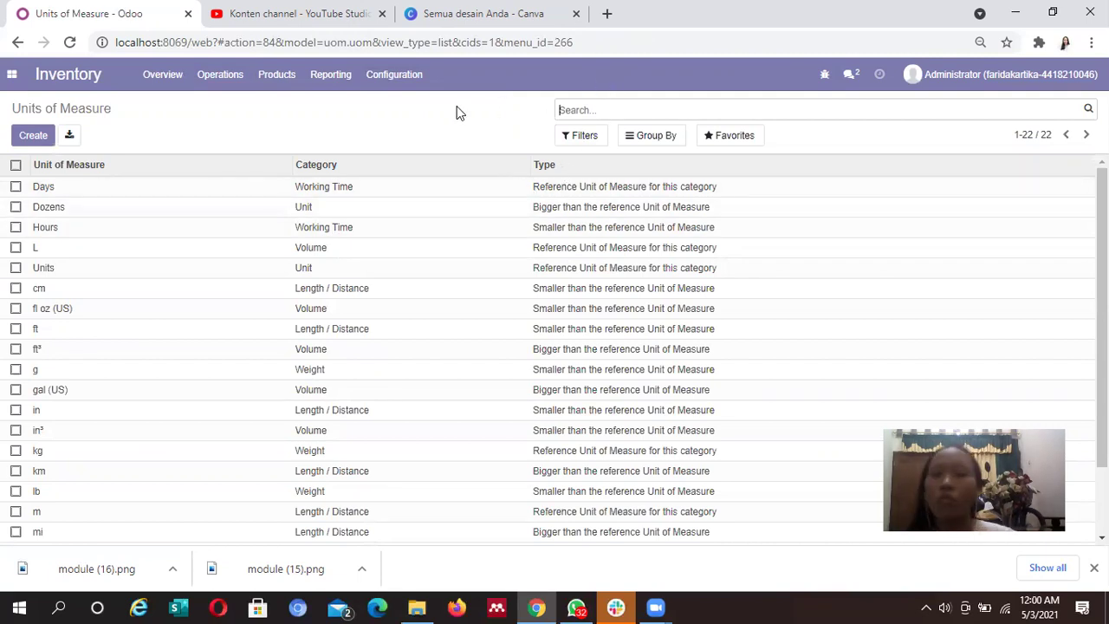
click(734, 138)
click(720, 189)
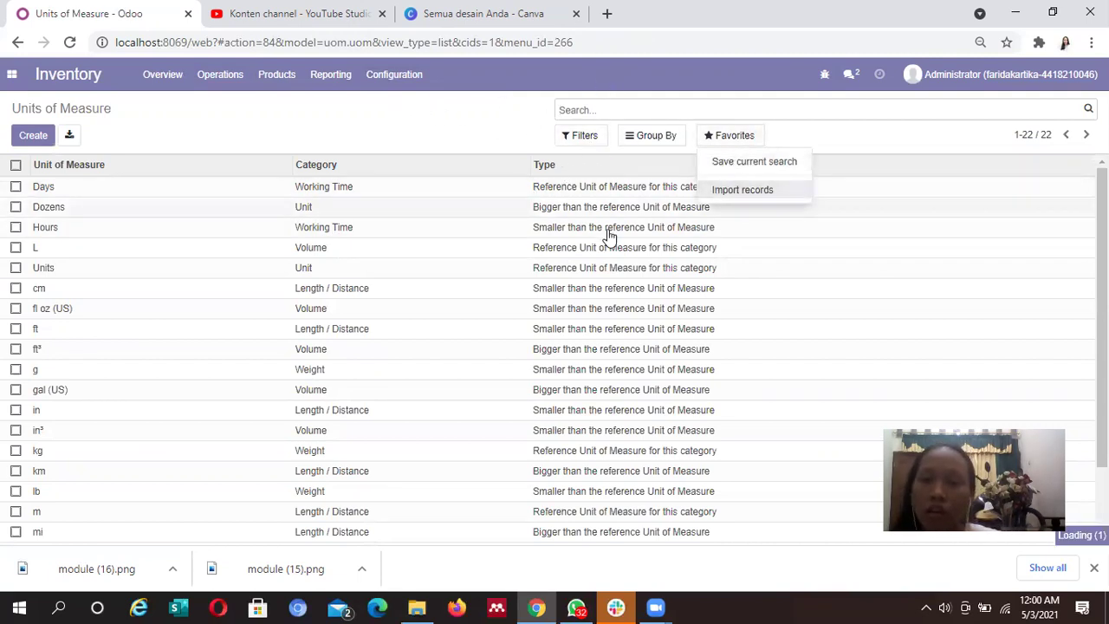
Load 08 import.uom.csv from the retail12-master folder into the import and test it
click(26, 139)
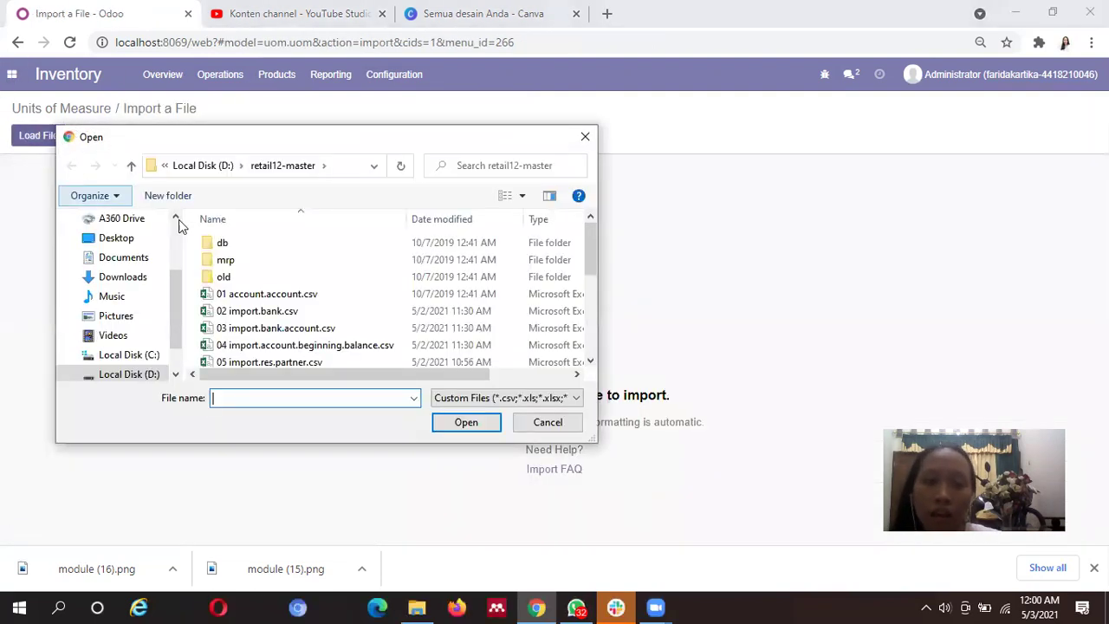
drag(589, 291, 589, 293)
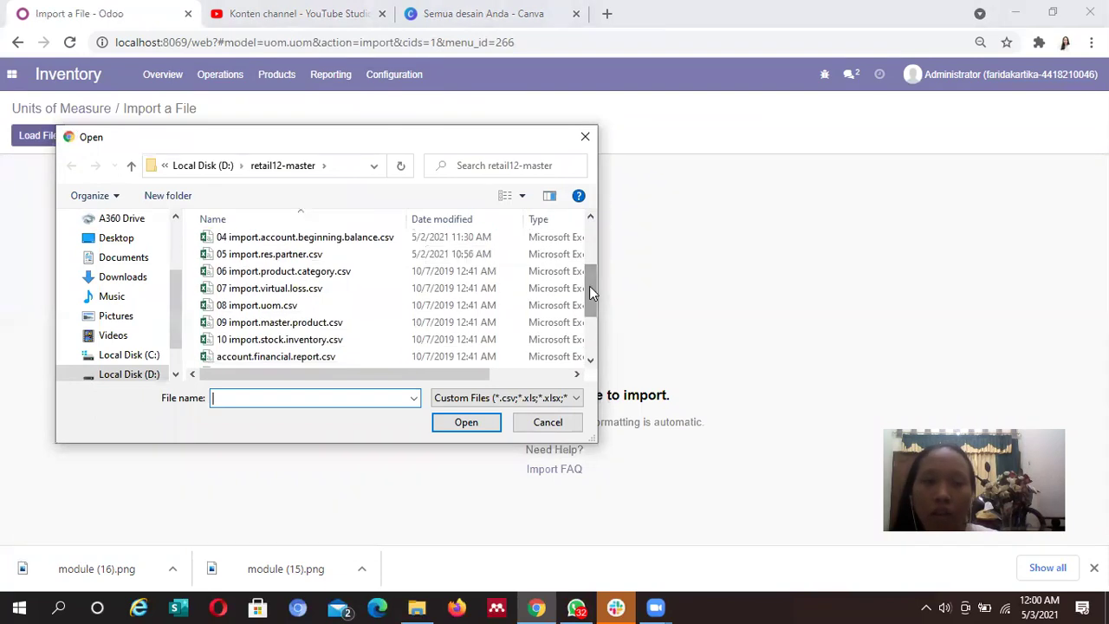
click(351, 308)
click(465, 422)
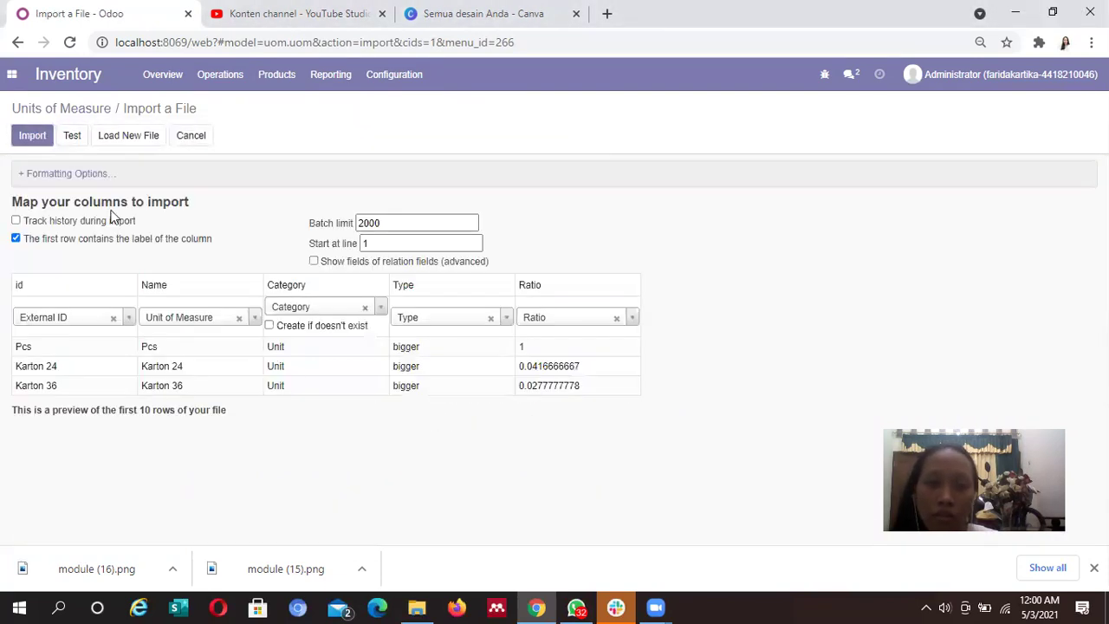
click(71, 136)
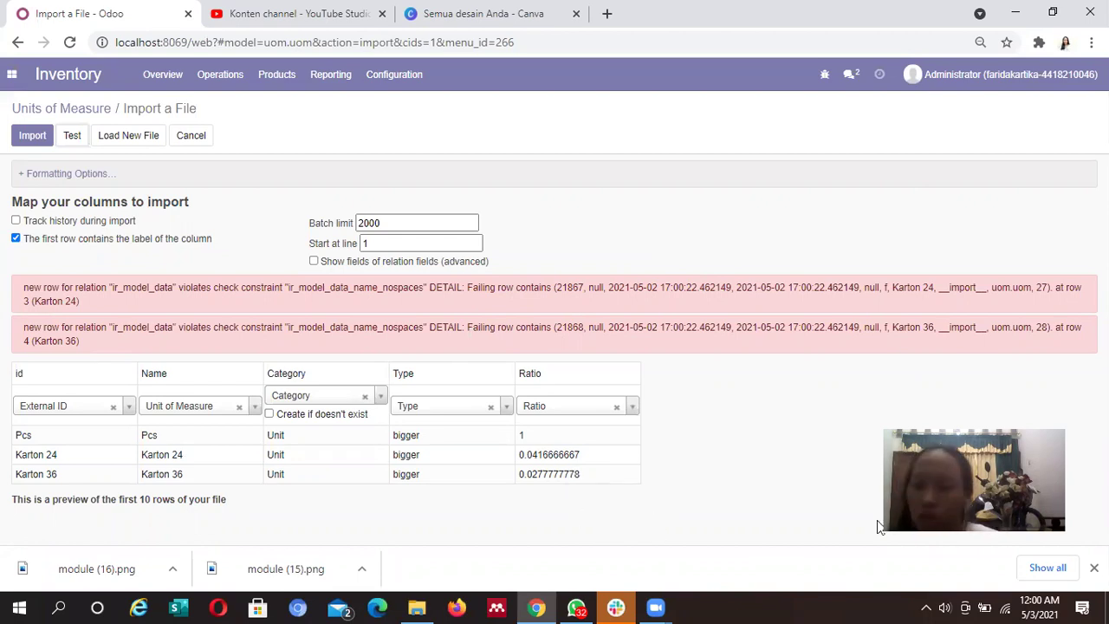
Switch to 08 import.uom.csv in Excel and remove the spaces from the carton ids, making them Karton24 and Karton36
key(alt+Tab)
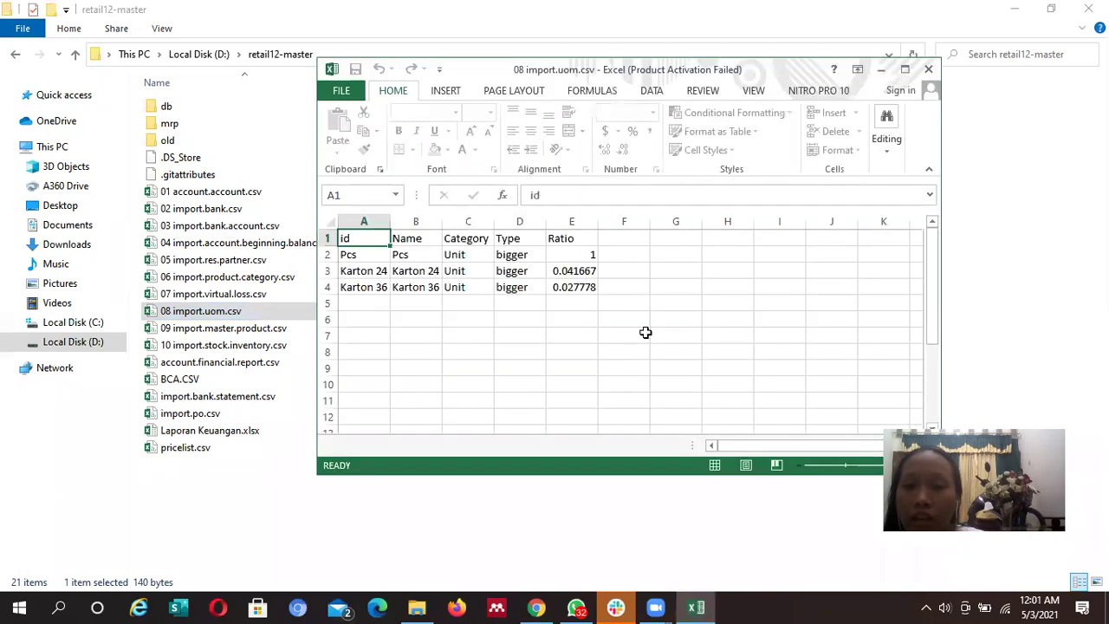
click(906, 69)
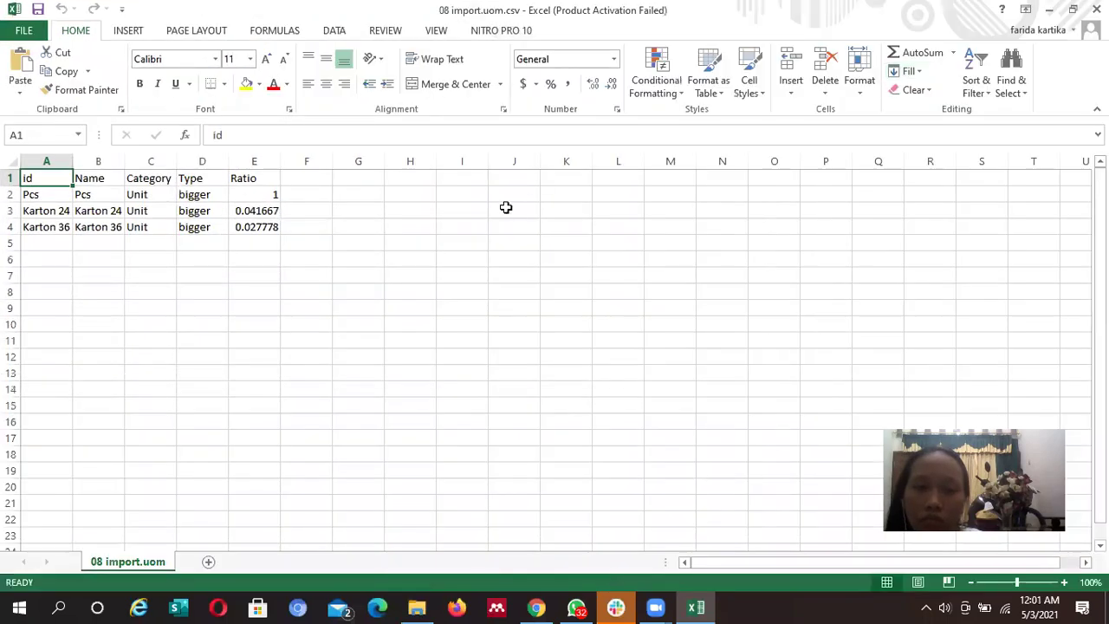
double_click(51, 213)
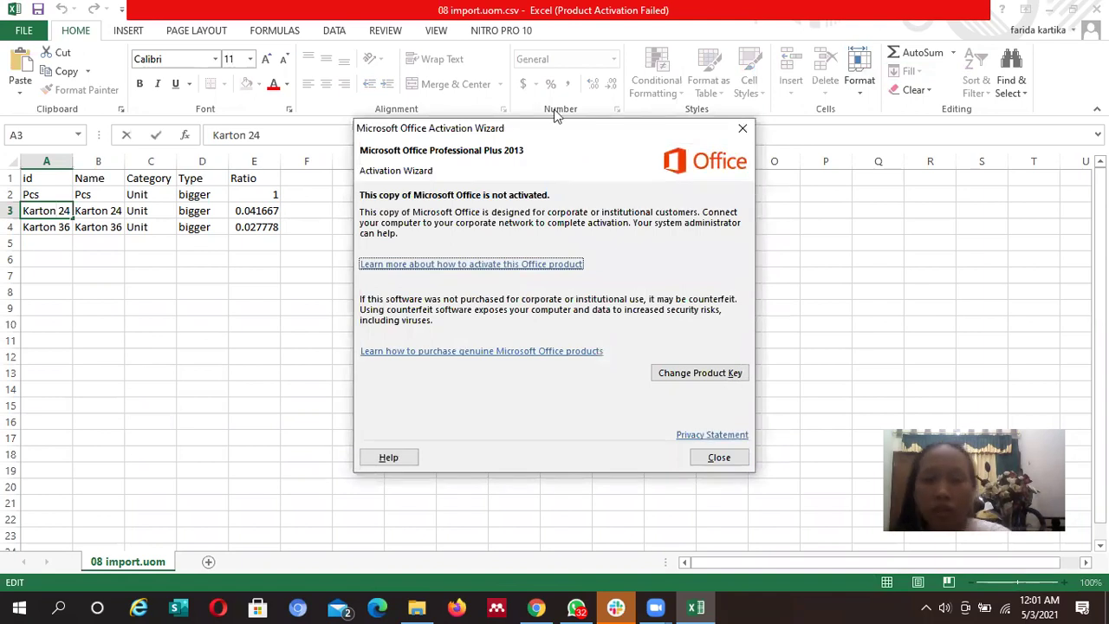
click(745, 127)
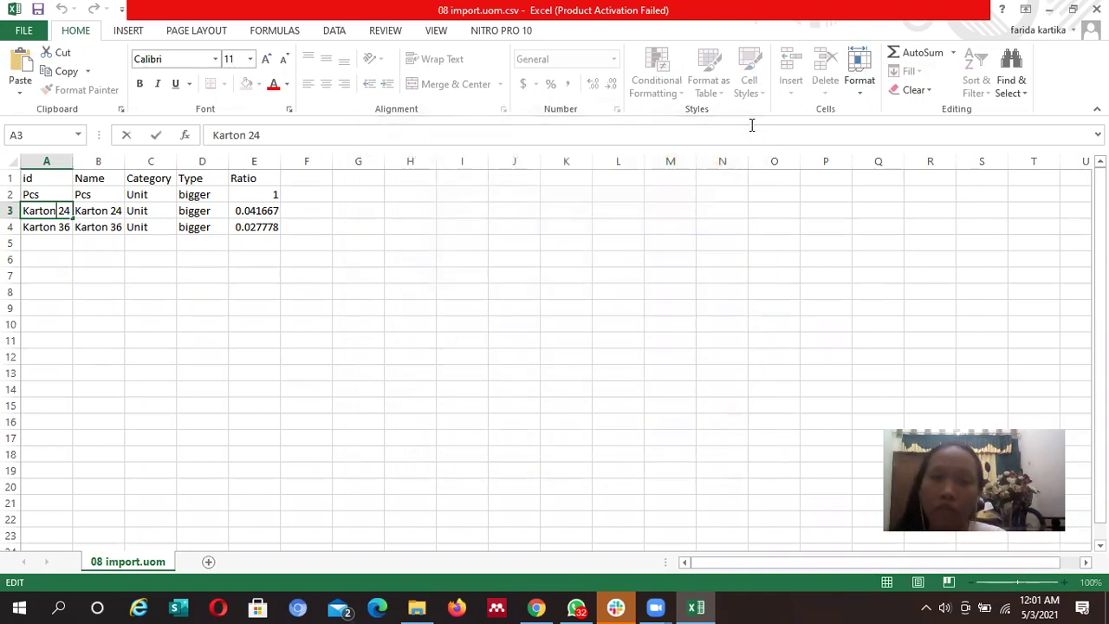
key(BackSpace)
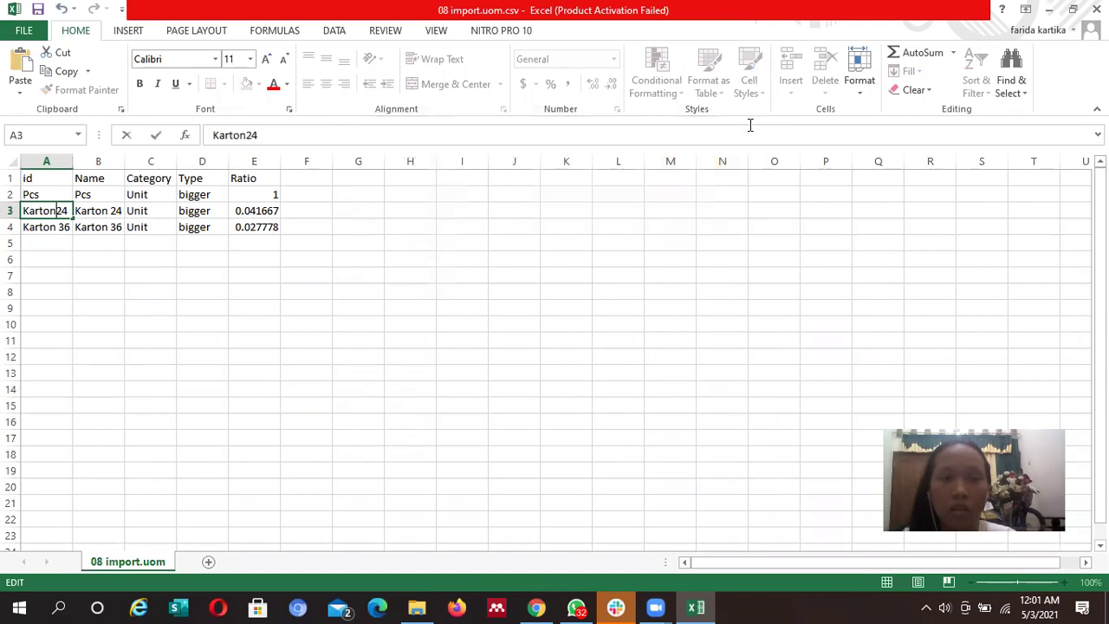
key(Return)
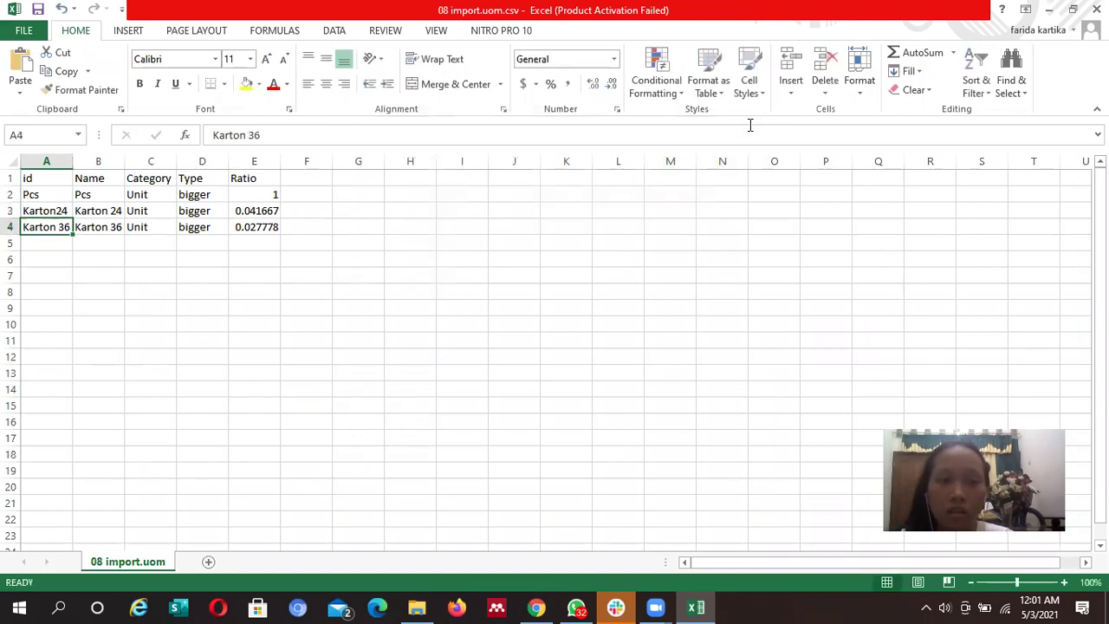
double_click(65, 226)
key(BackSpace)
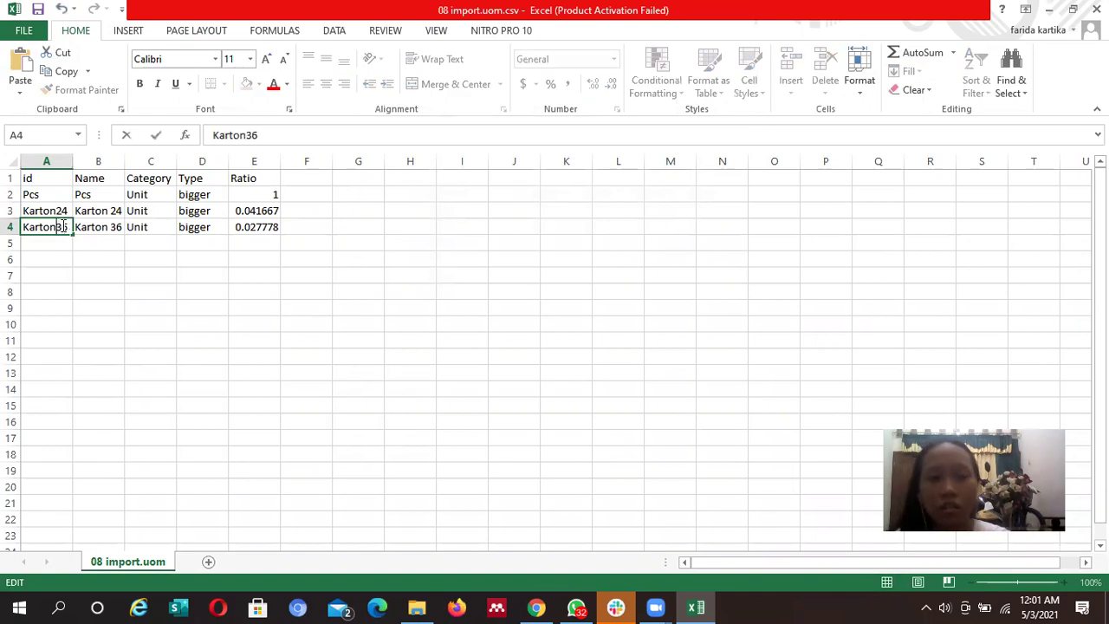
key(Return)
Remove the spaces from the carton entries in the Name column, making them Karton24 and Karton36
double_click(113, 210)
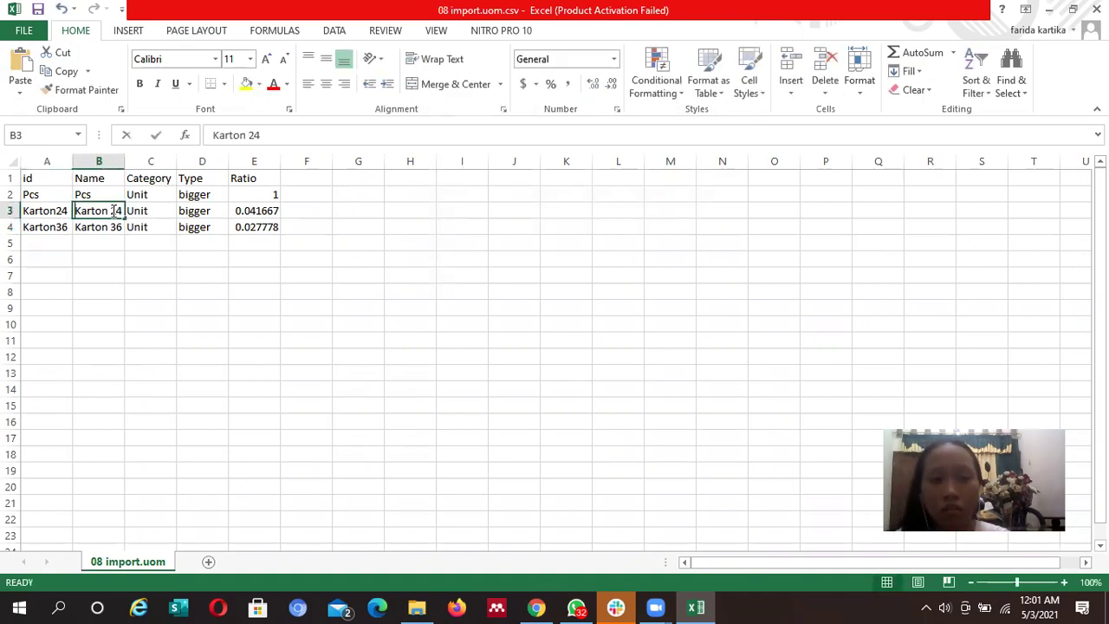
key(BackSpace)
key(Return)
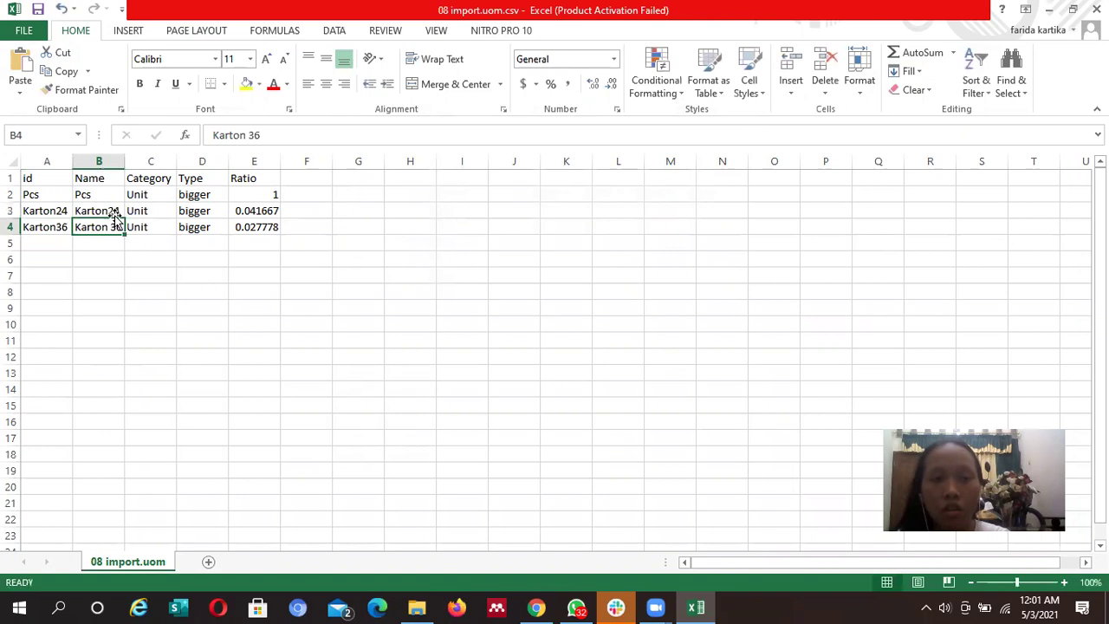
double_click(113, 222)
key(BackSpace)
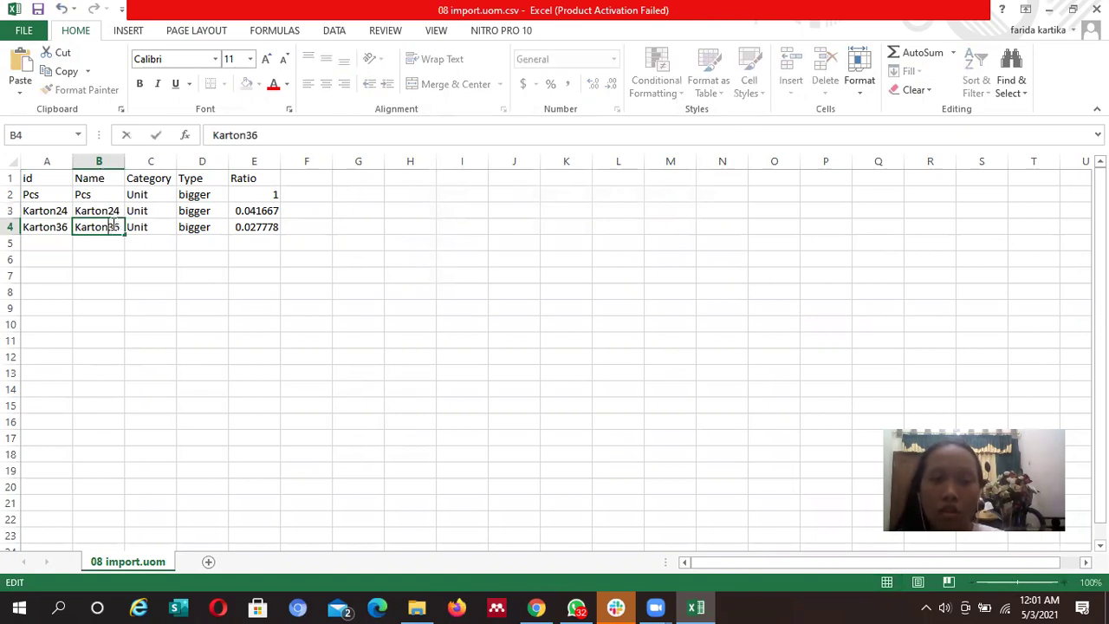
key(Return)
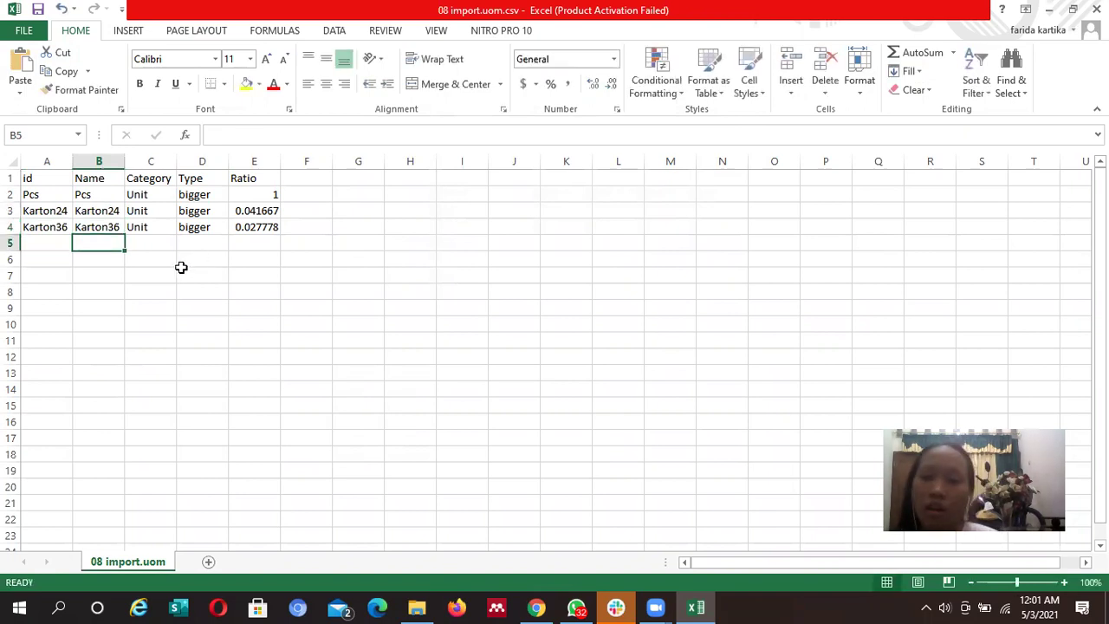
Save the edited 08 import.uom.csv, keeping the comma-delimited CSV format
click(208, 295)
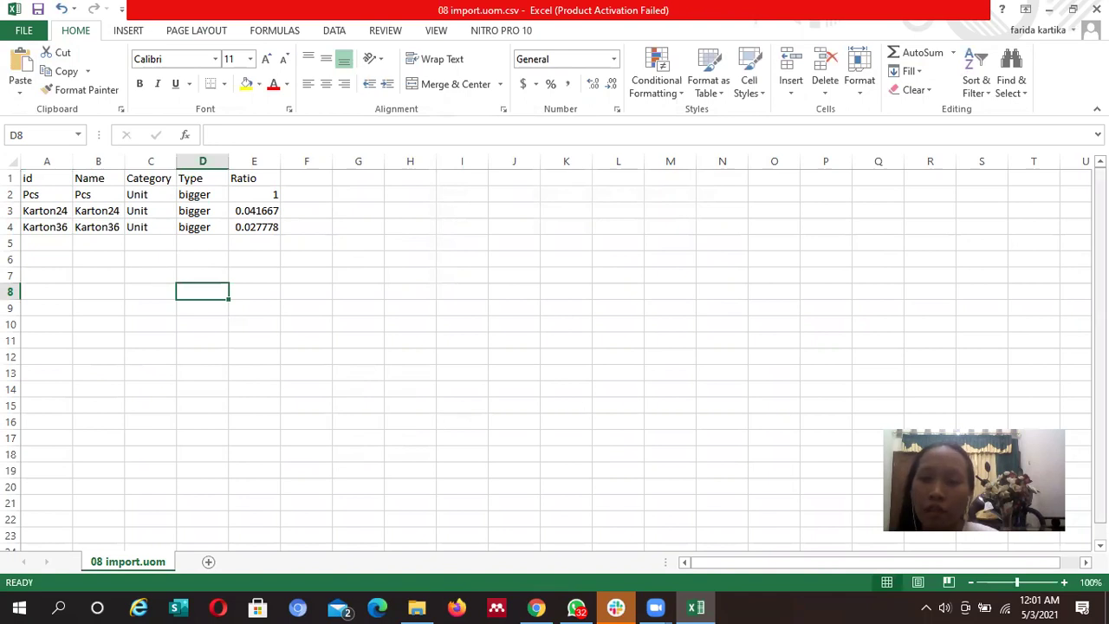
drag(1100, 299, 1100, 313)
scroll(240, 232, up, 1)
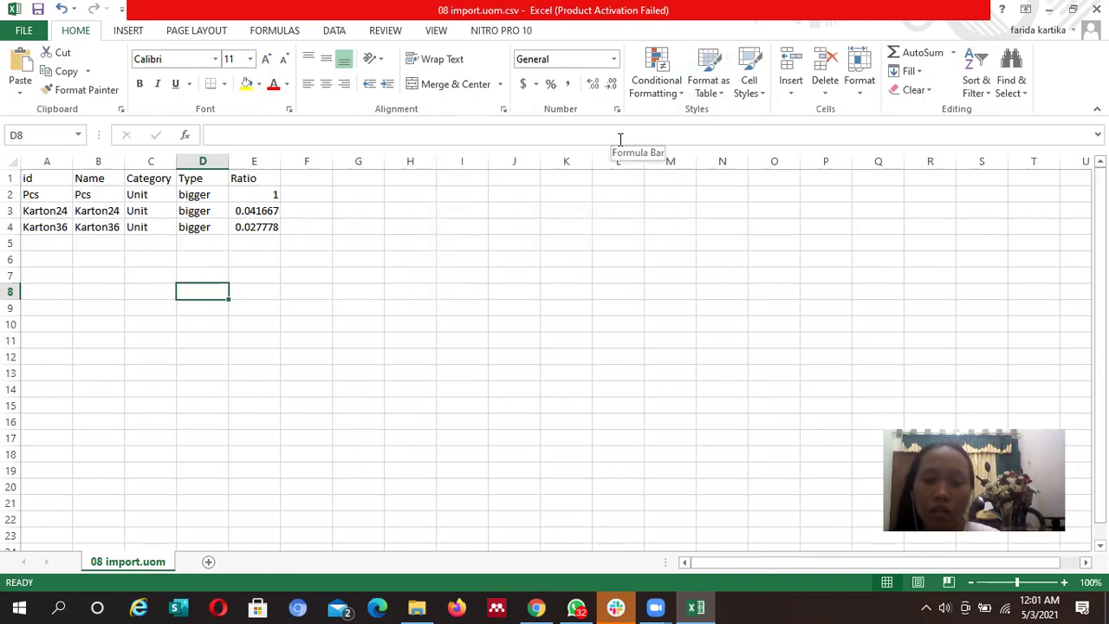
key(ctrl+s)
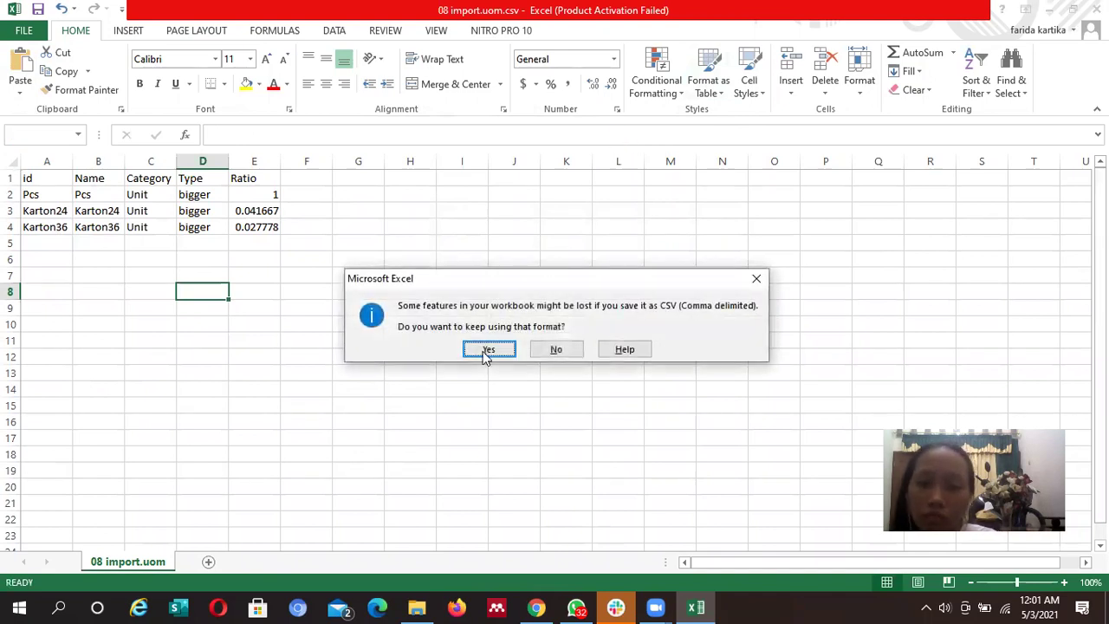
click(488, 349)
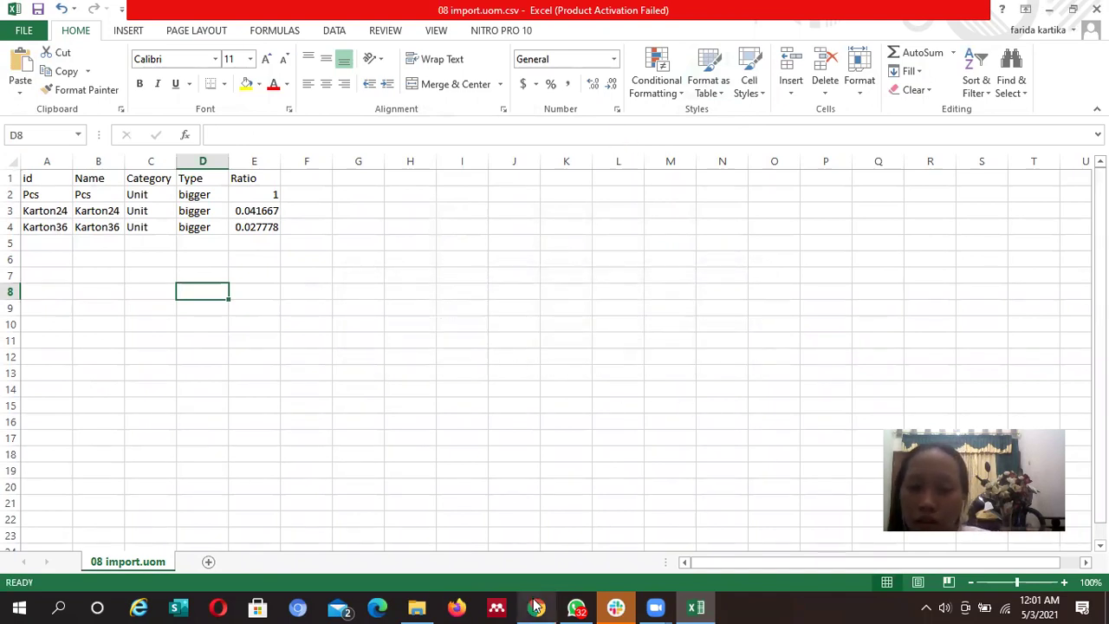
Return to Odoo, restart the Units of Measure import with the edited 08 import.uom.csv from retail12-master, and test it
mouse_move(536, 606)
click(589, 559)
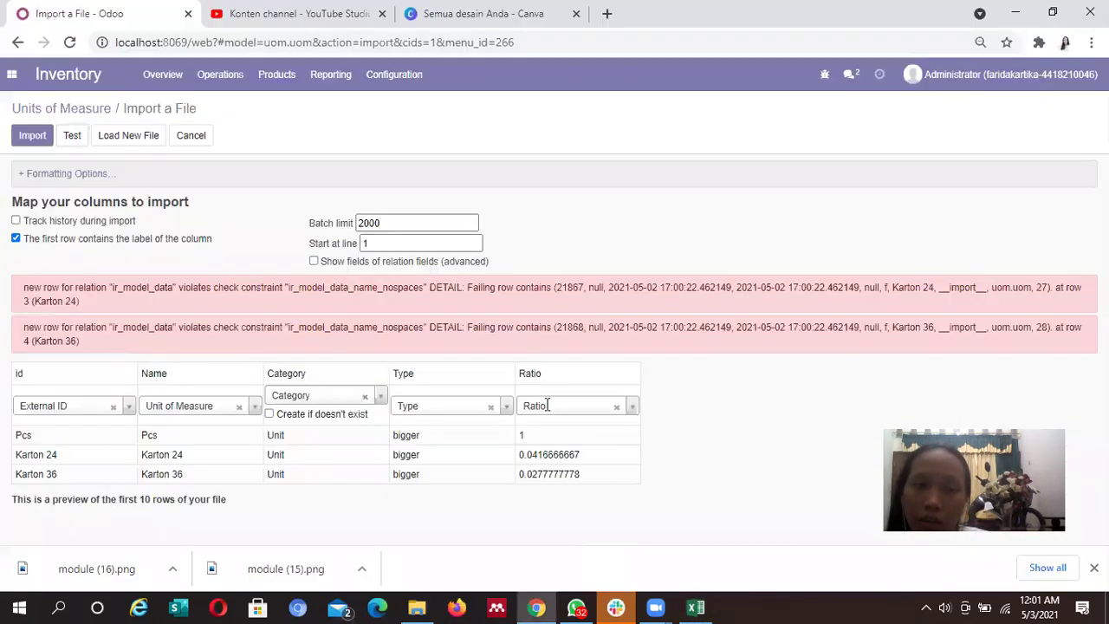
click(198, 140)
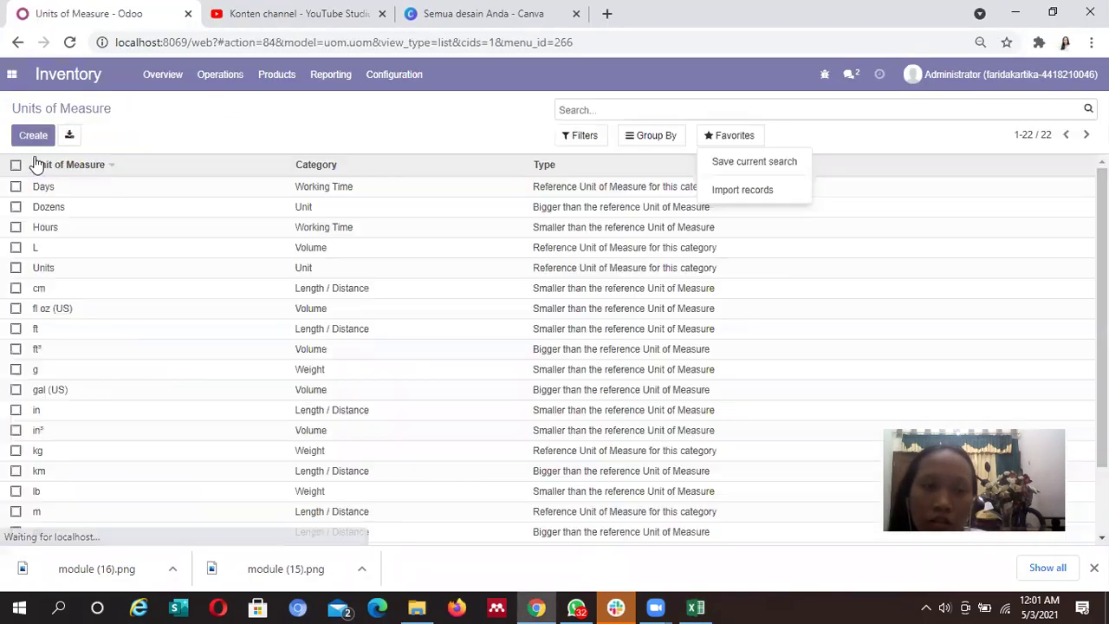
click(741, 190)
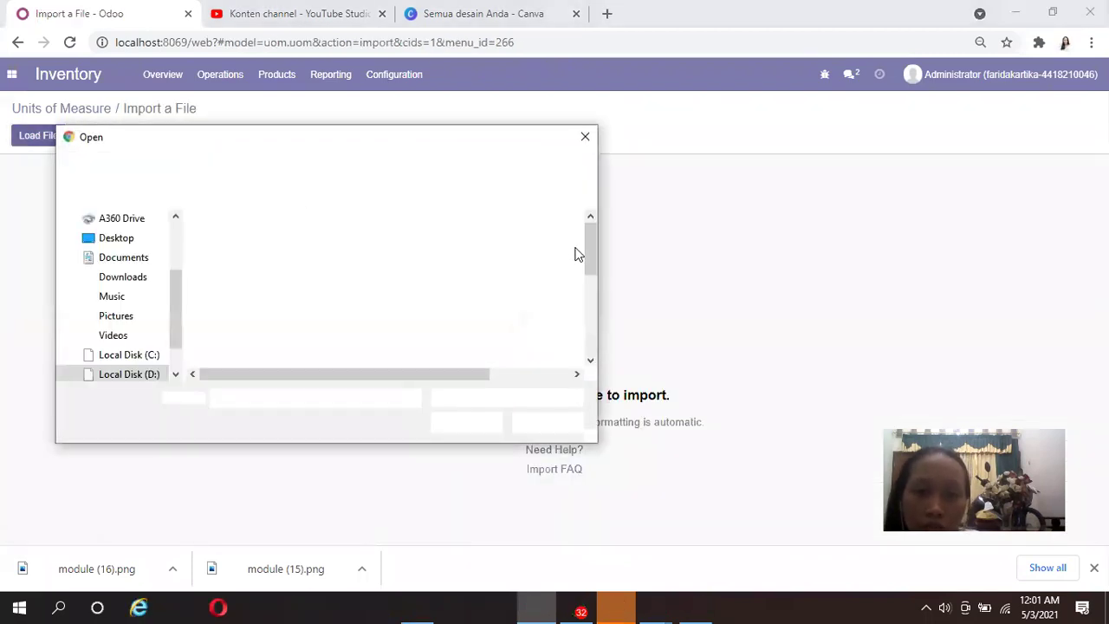
drag(585, 251, 587, 306)
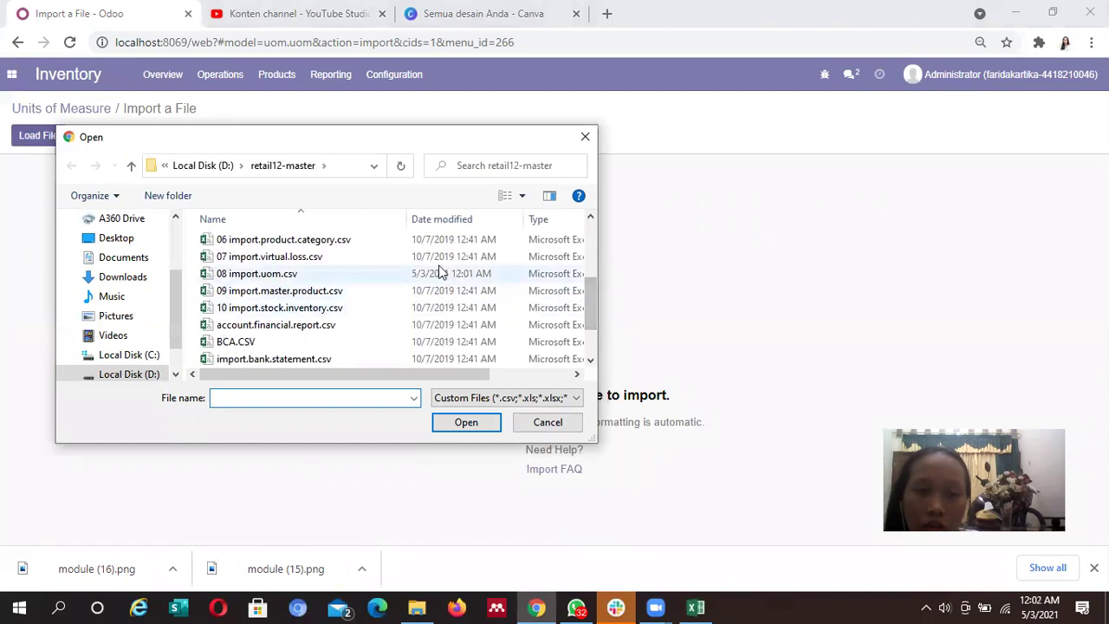
click(256, 274)
click(452, 425)
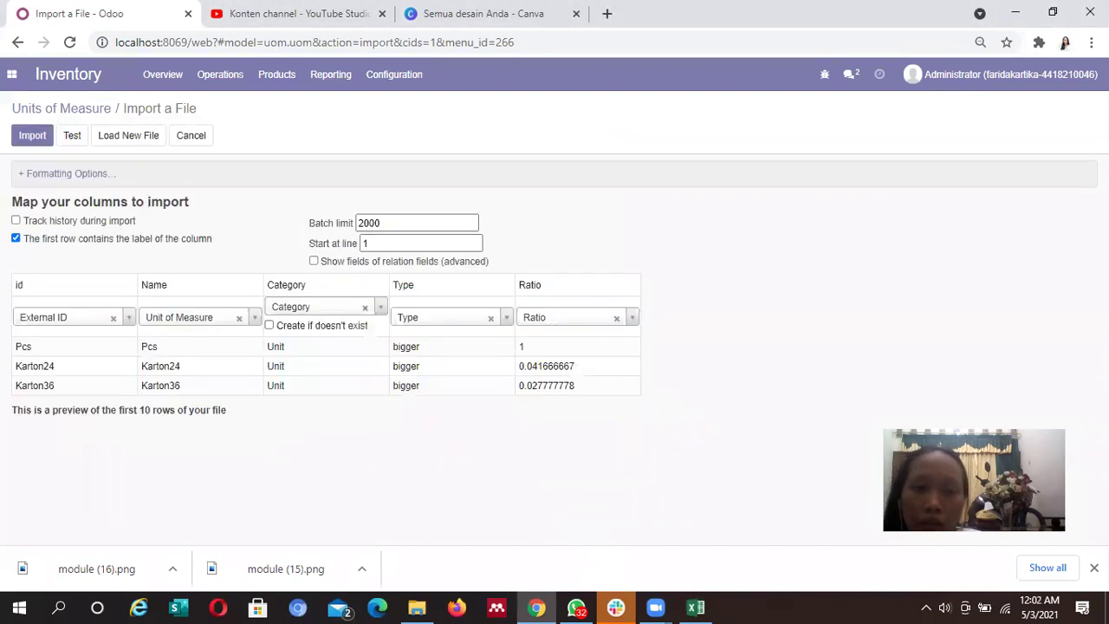
click(73, 138)
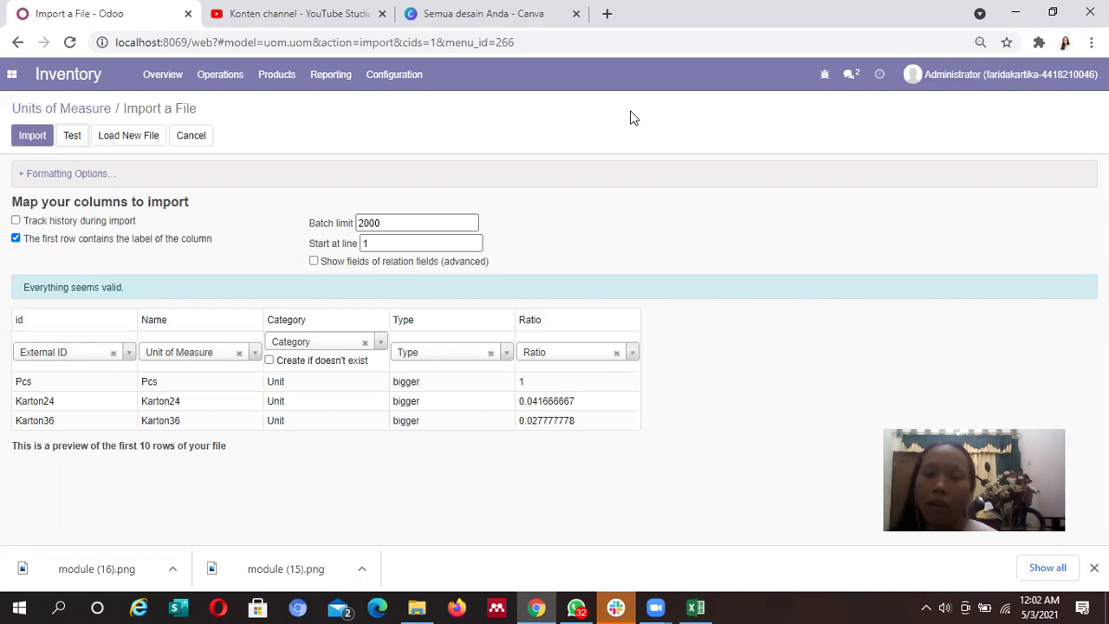
Search the web for "csv adalah" in a new browser tab and read through the results about the CSV format
click(355, 14)
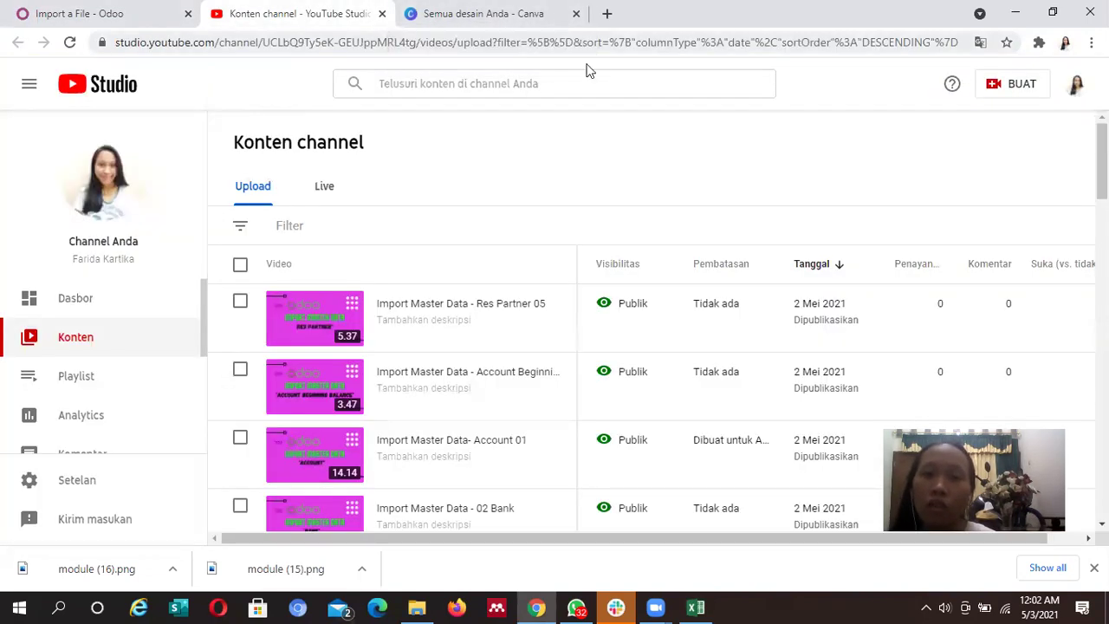
click(608, 13)
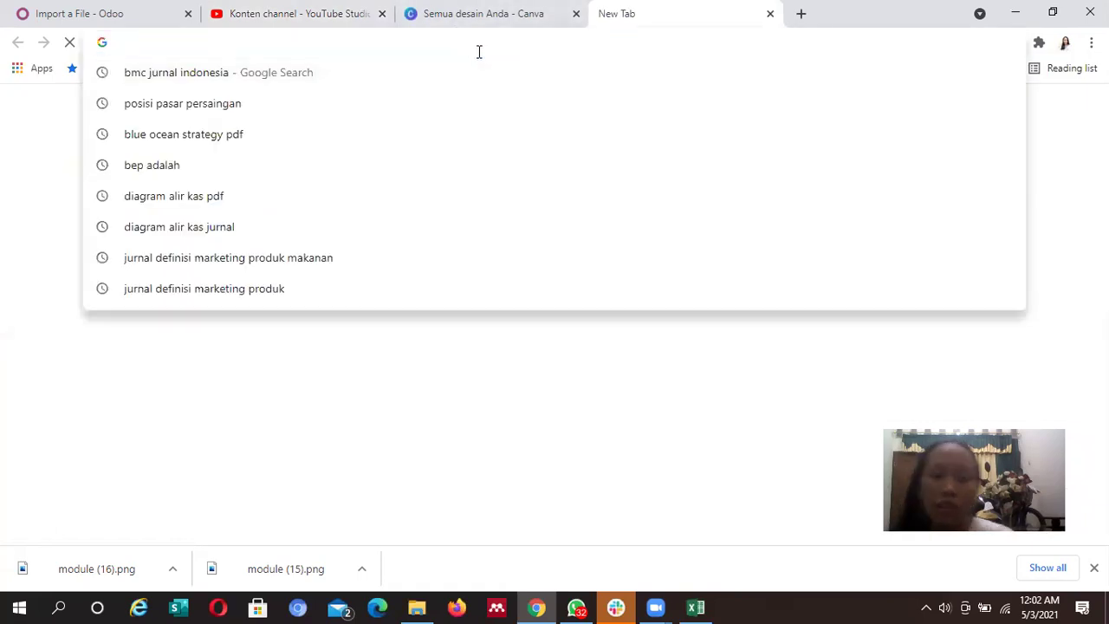
text(csv)
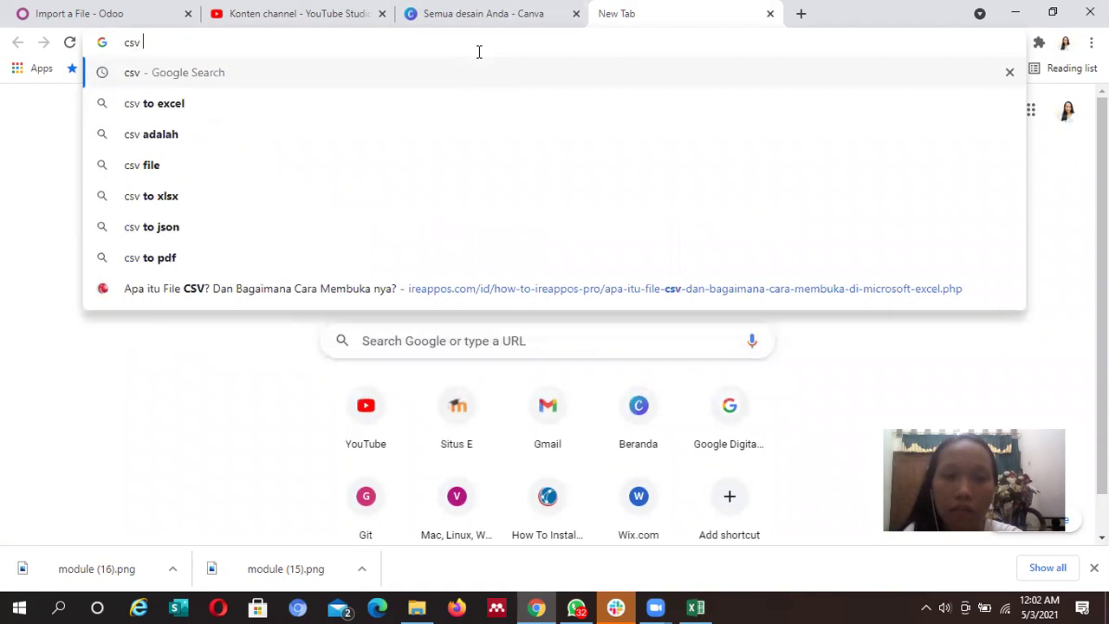
text( a)
key(Down)
key(Return)
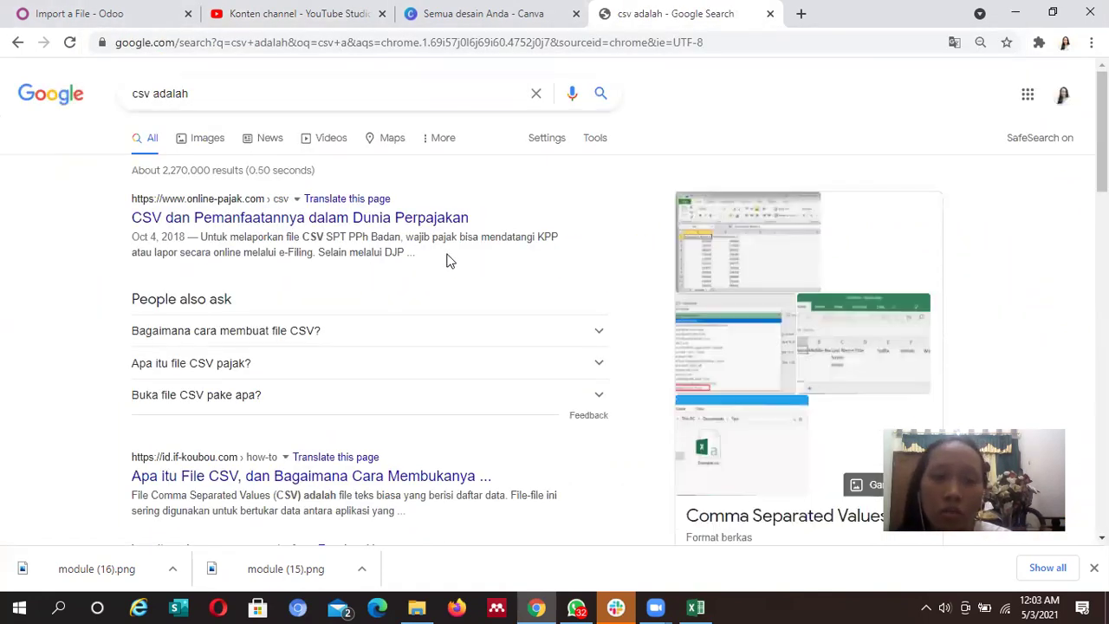
scroll(423, 273, down, 2)
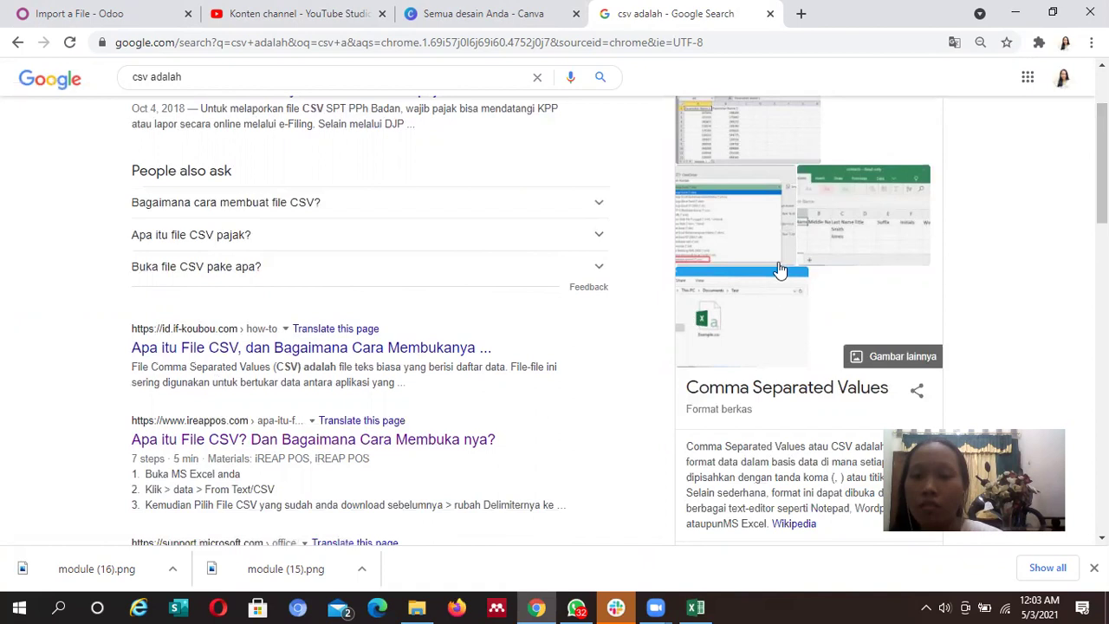
scroll(1101, 225, down, 4)
scroll(262, 300, up, 2)
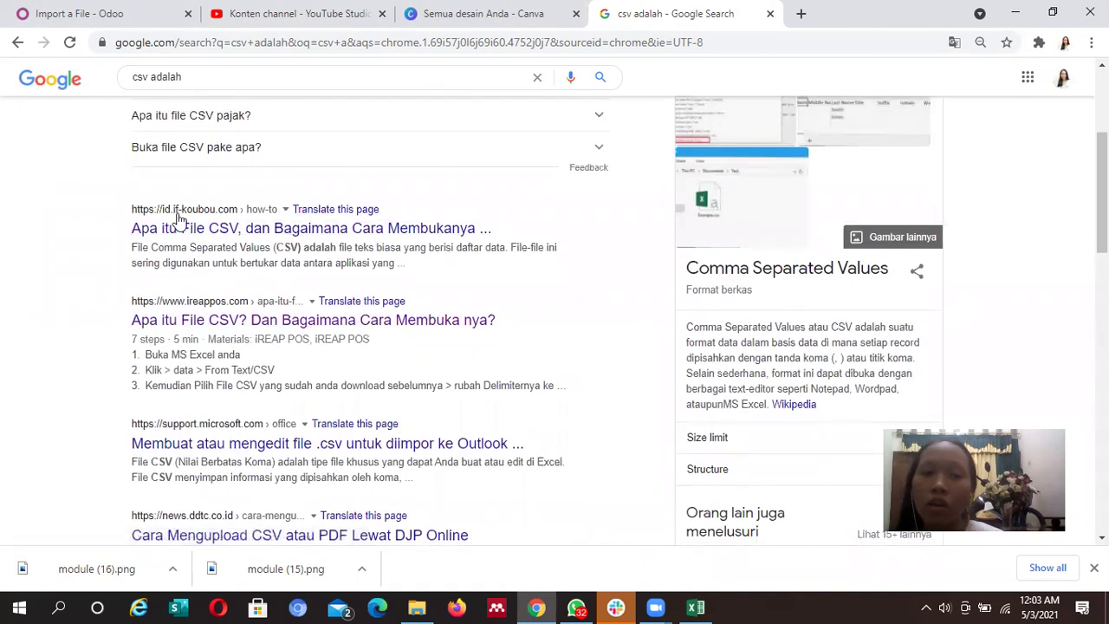
scroll(310, 236, up, 2)
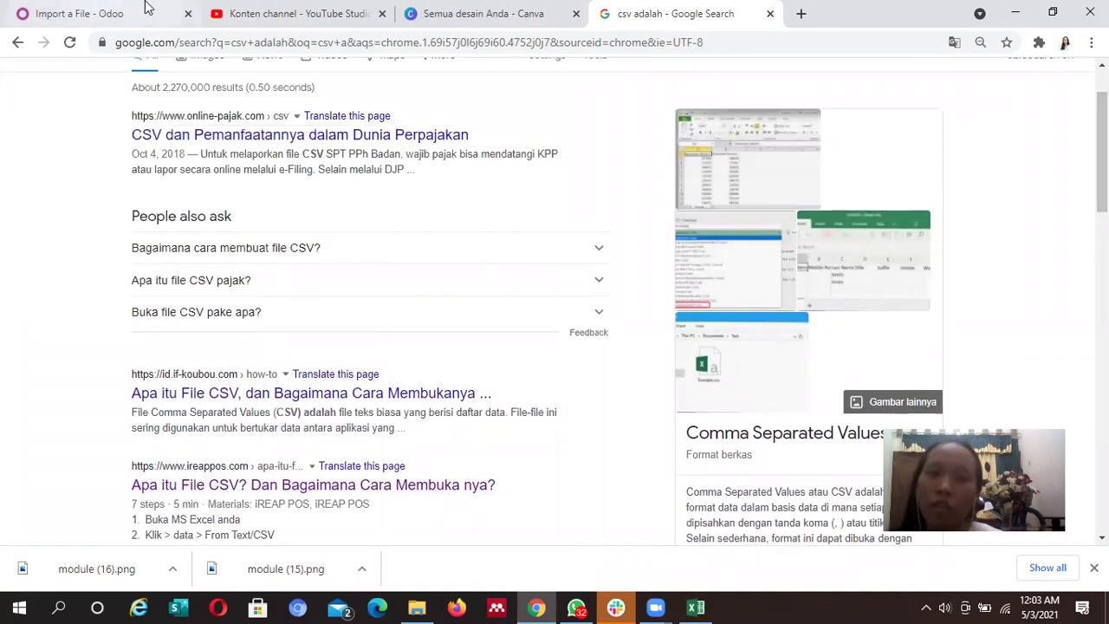
click(251, 10)
Return to the Odoo import page and import the tested units file into Units of Measure
click(39, 11)
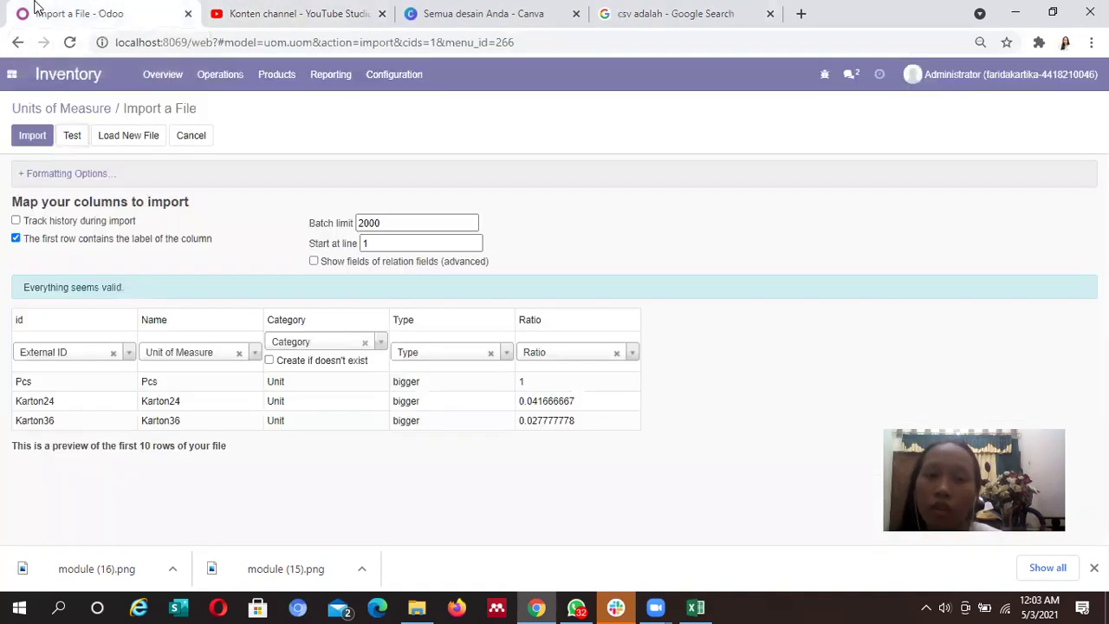
click(41, 137)
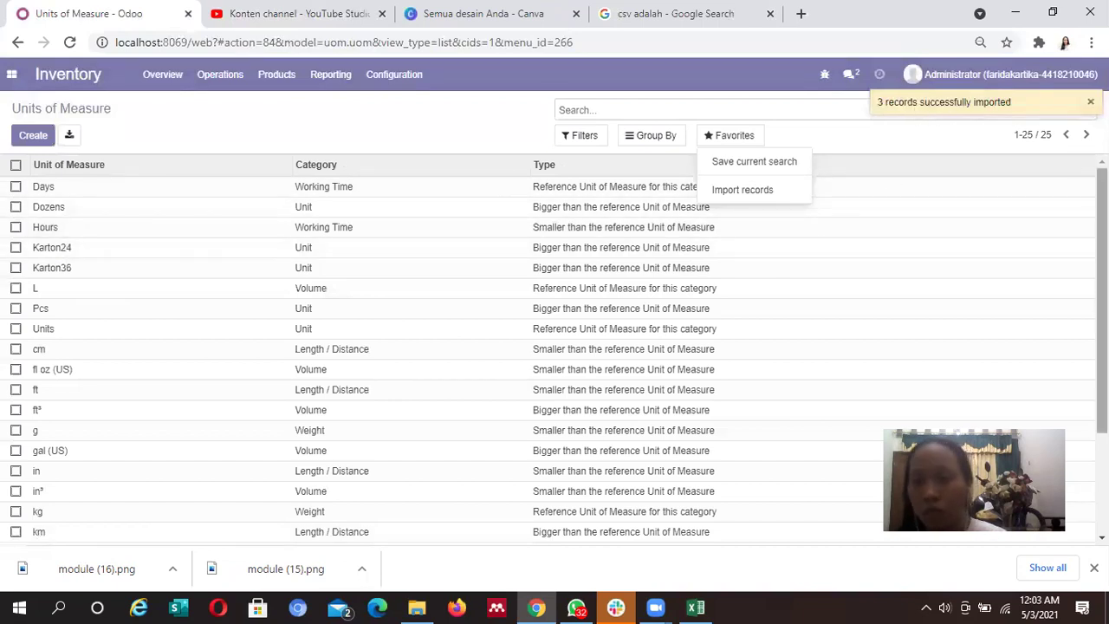
scroll(553, 348, down, 1)
scroll(554, 350, up, 1)
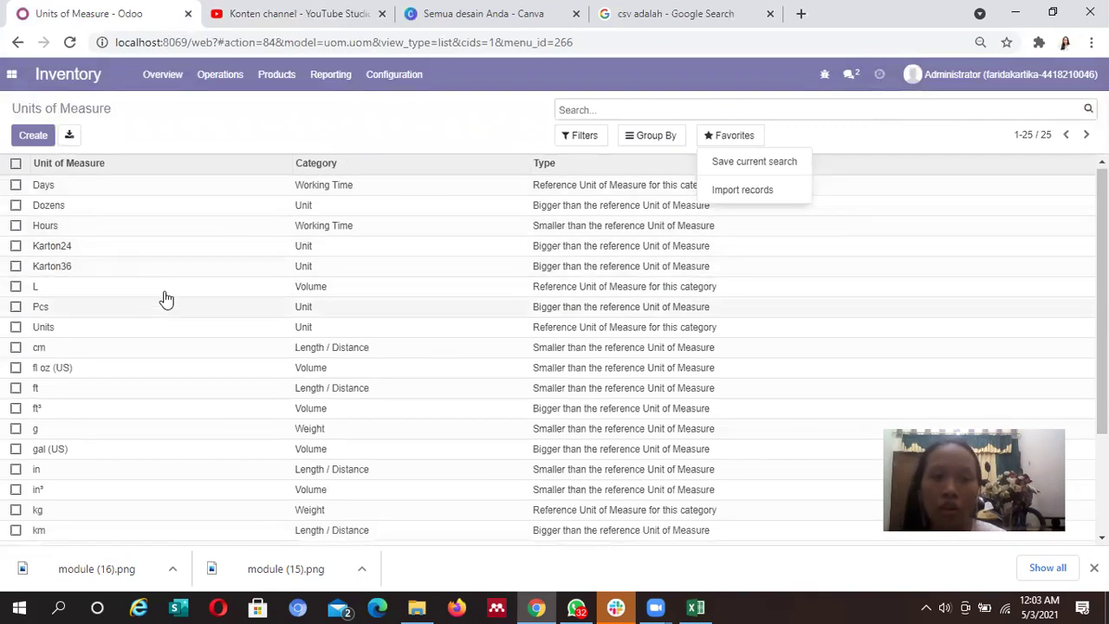
Compare the rows of 08 import.uom.csv in Excel with the entries in Odoo's Units of Measure list
key(alt+Tab)
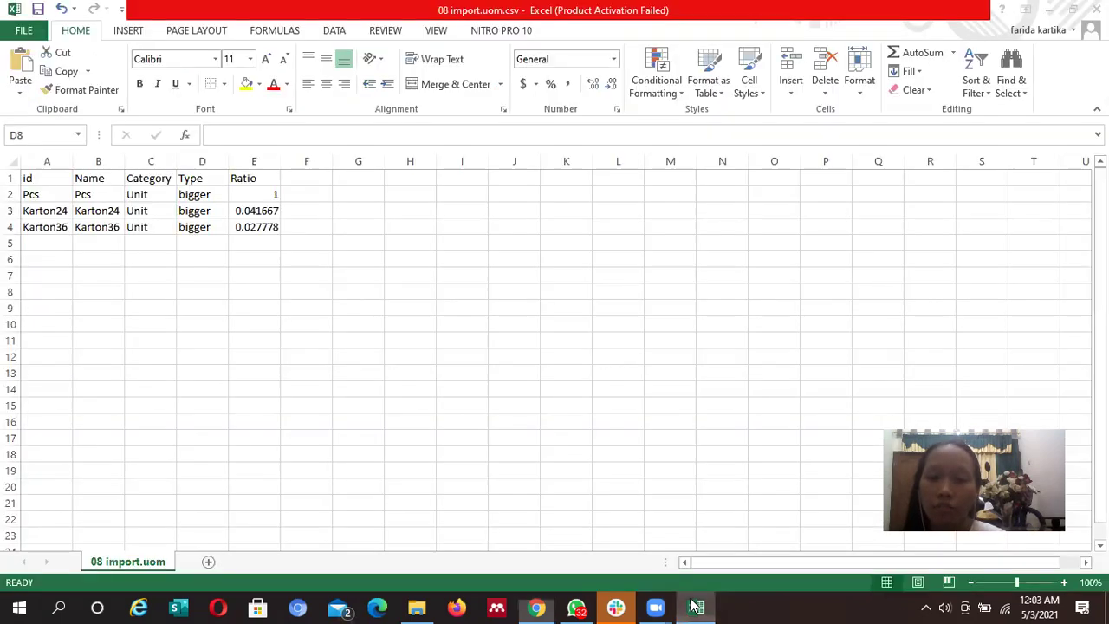
click(524, 603)
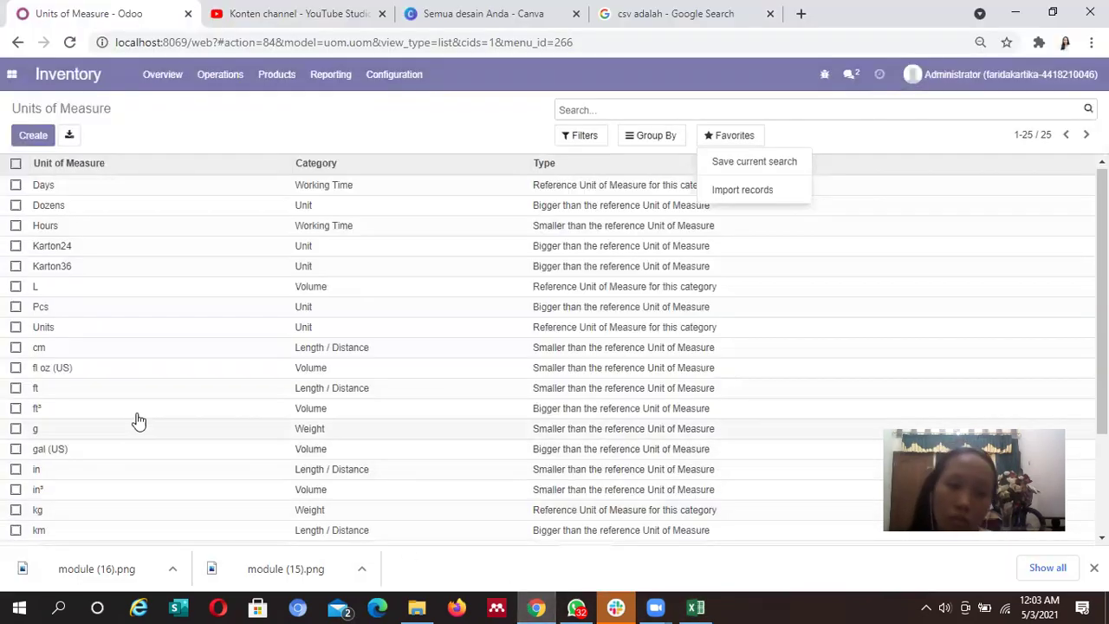
scroll(555, 347, down, 3)
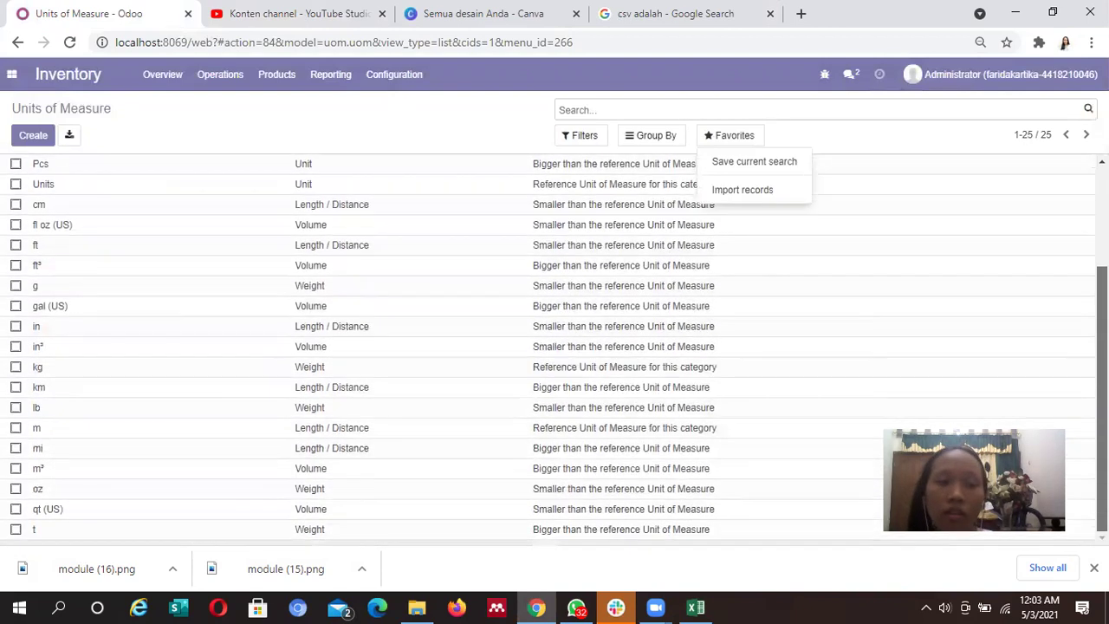
scroll(731, 339, up, 2)
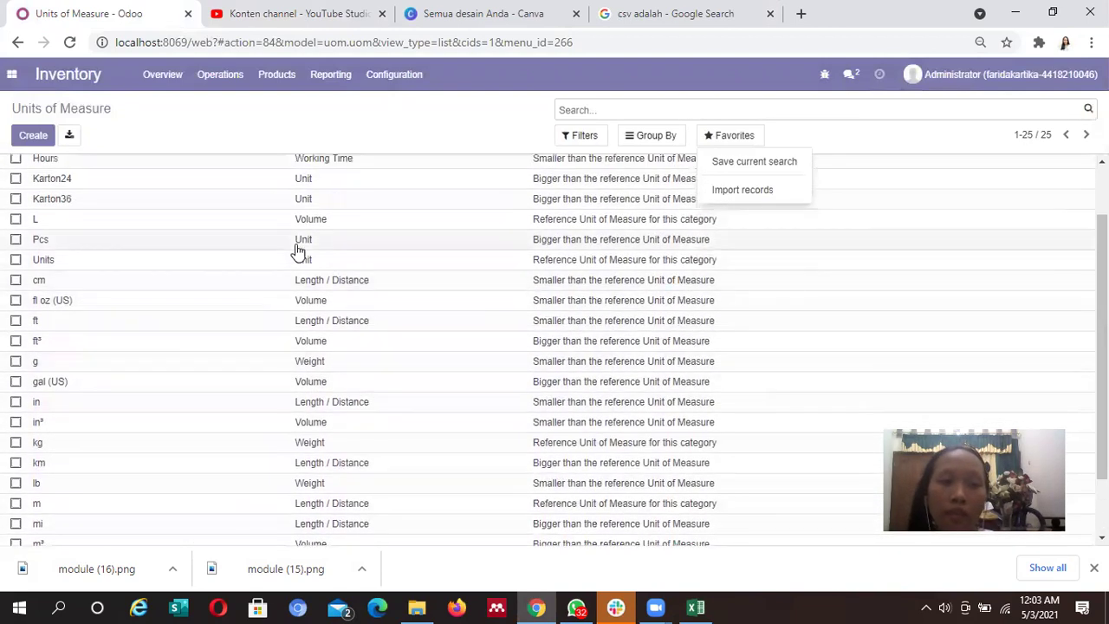
scroll(378, 169, up, 2)
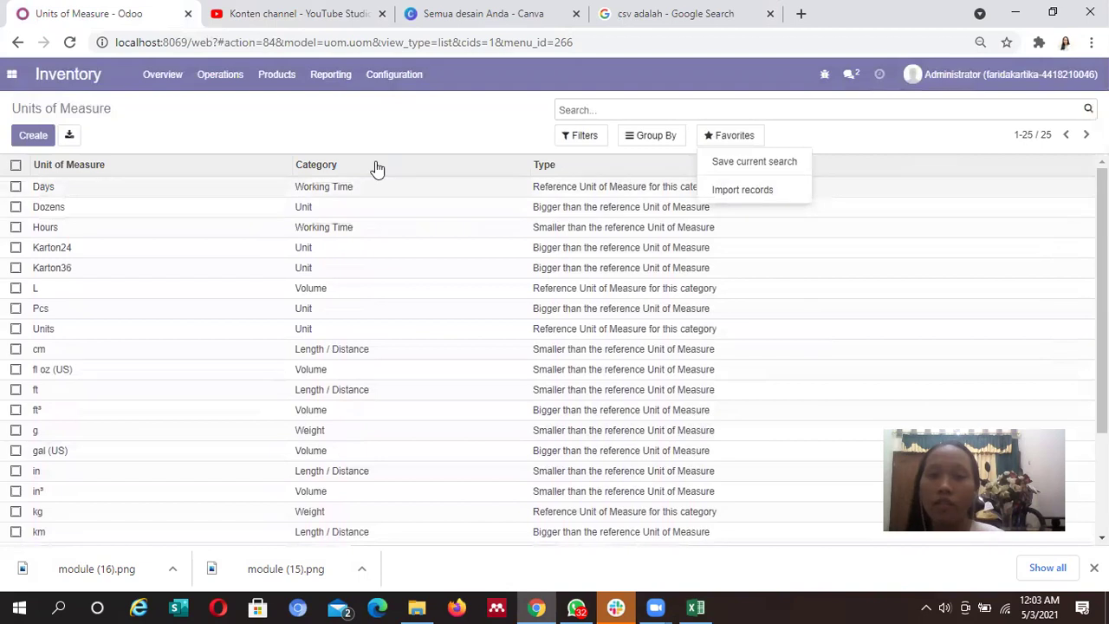